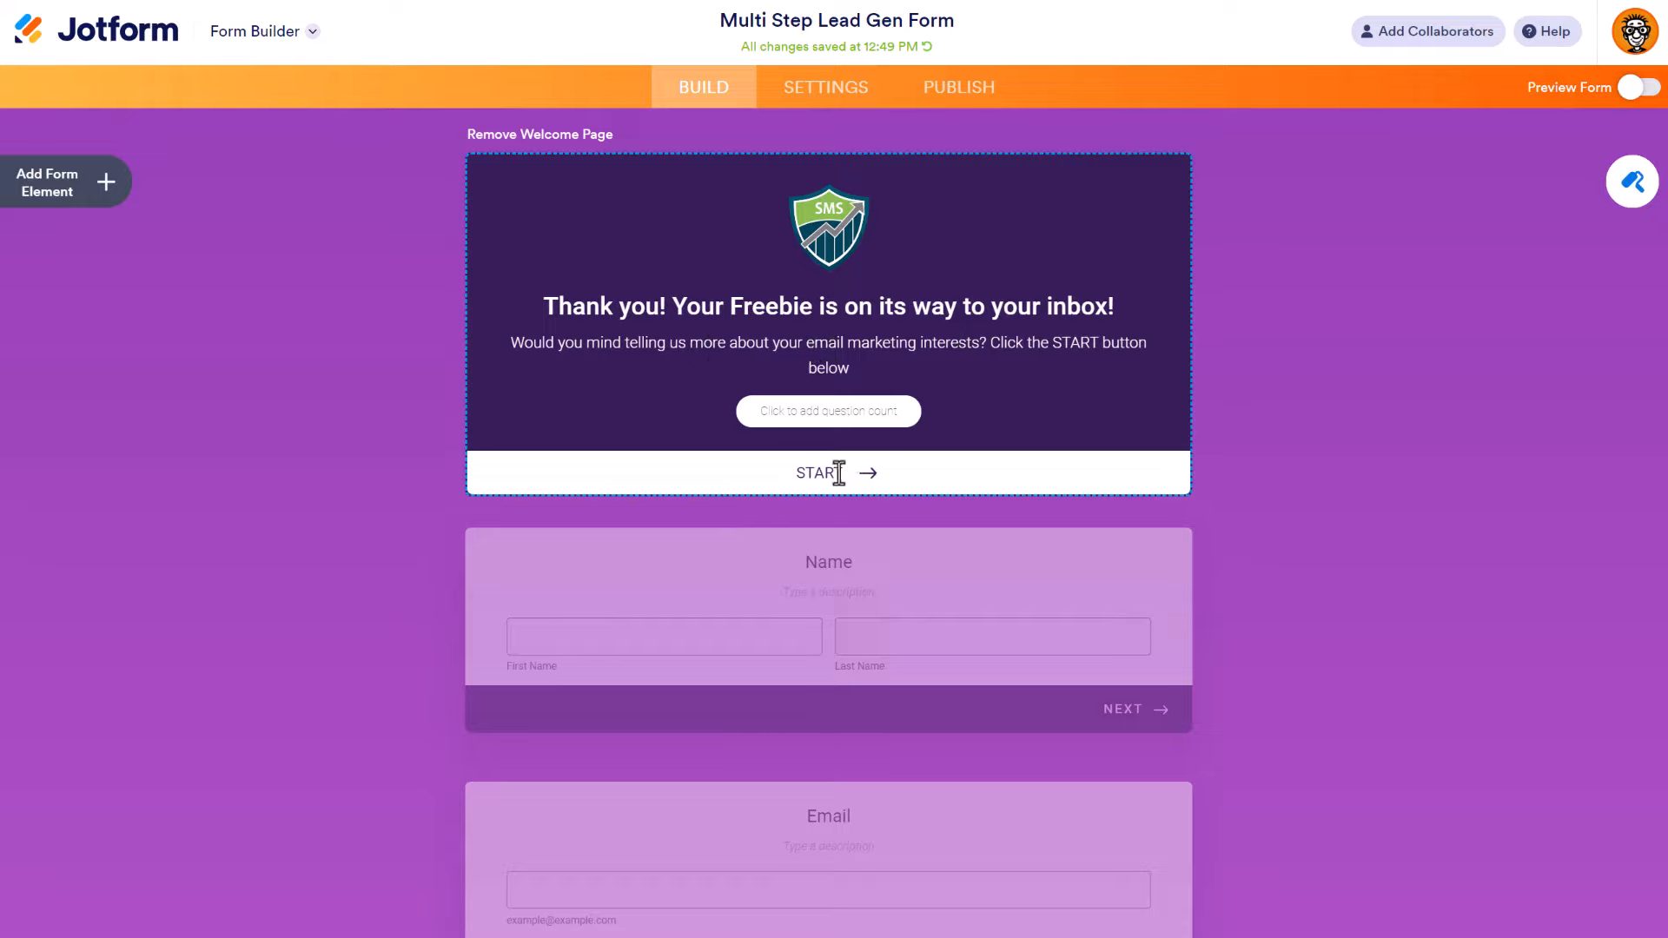
Step: Collapse the welcome page editor to reveal the hidden Name and Email steps and the email-provider question
scroll(764, 403, "down", 3)
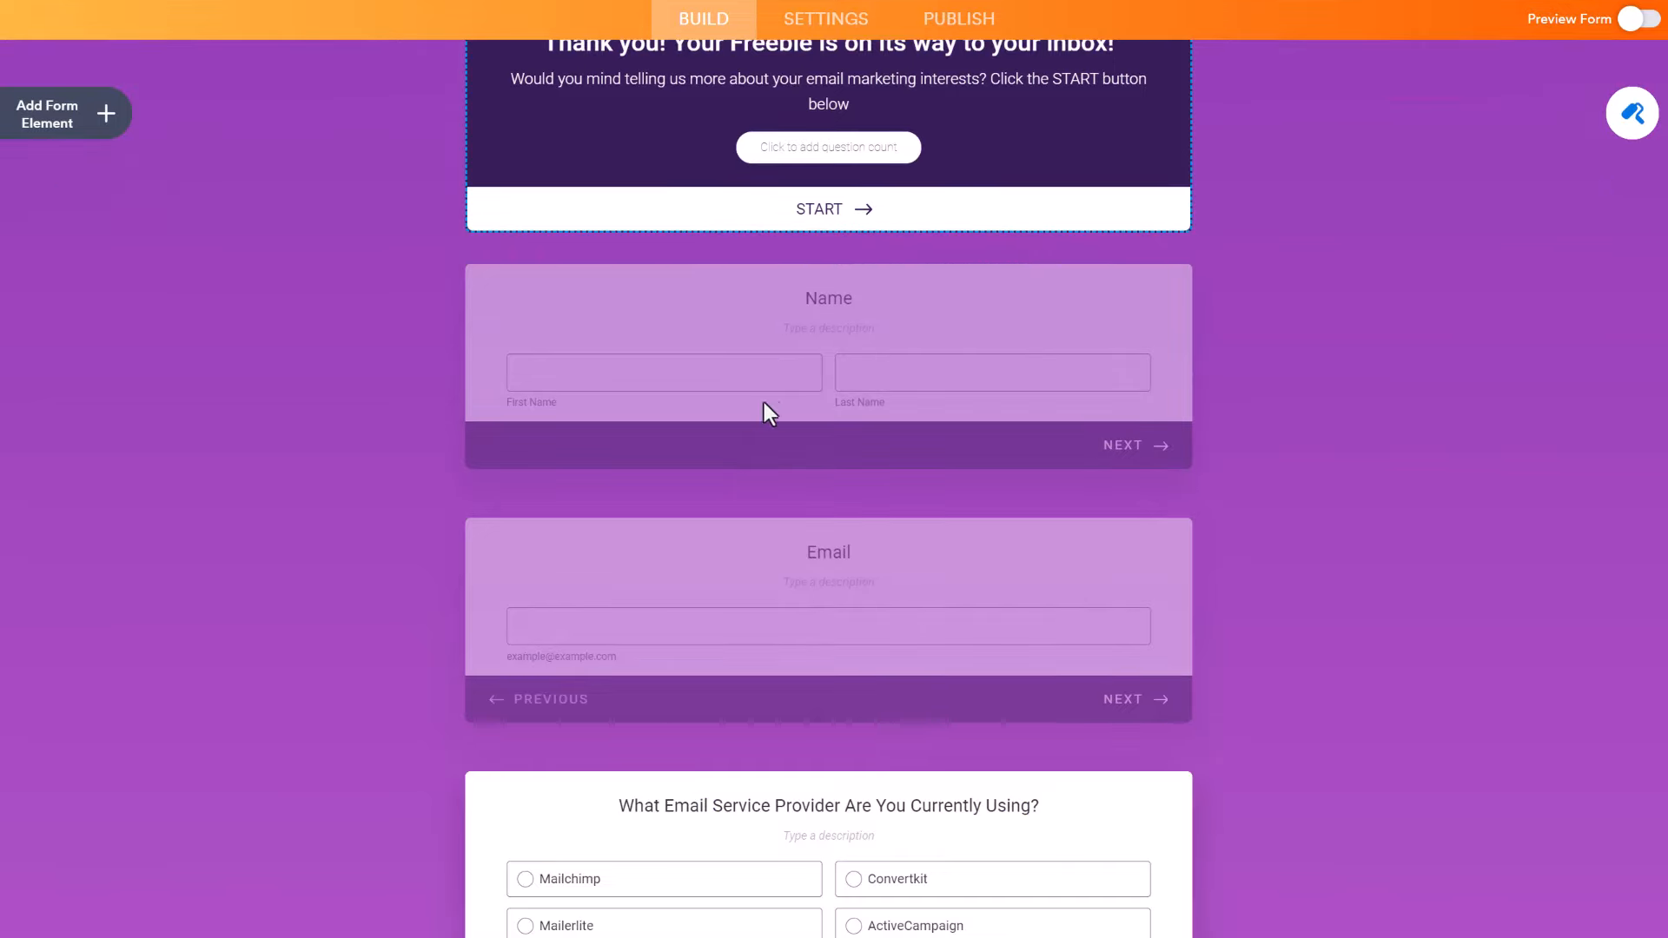
left_click(794, 299)
scroll(798, 297, "up", 3)
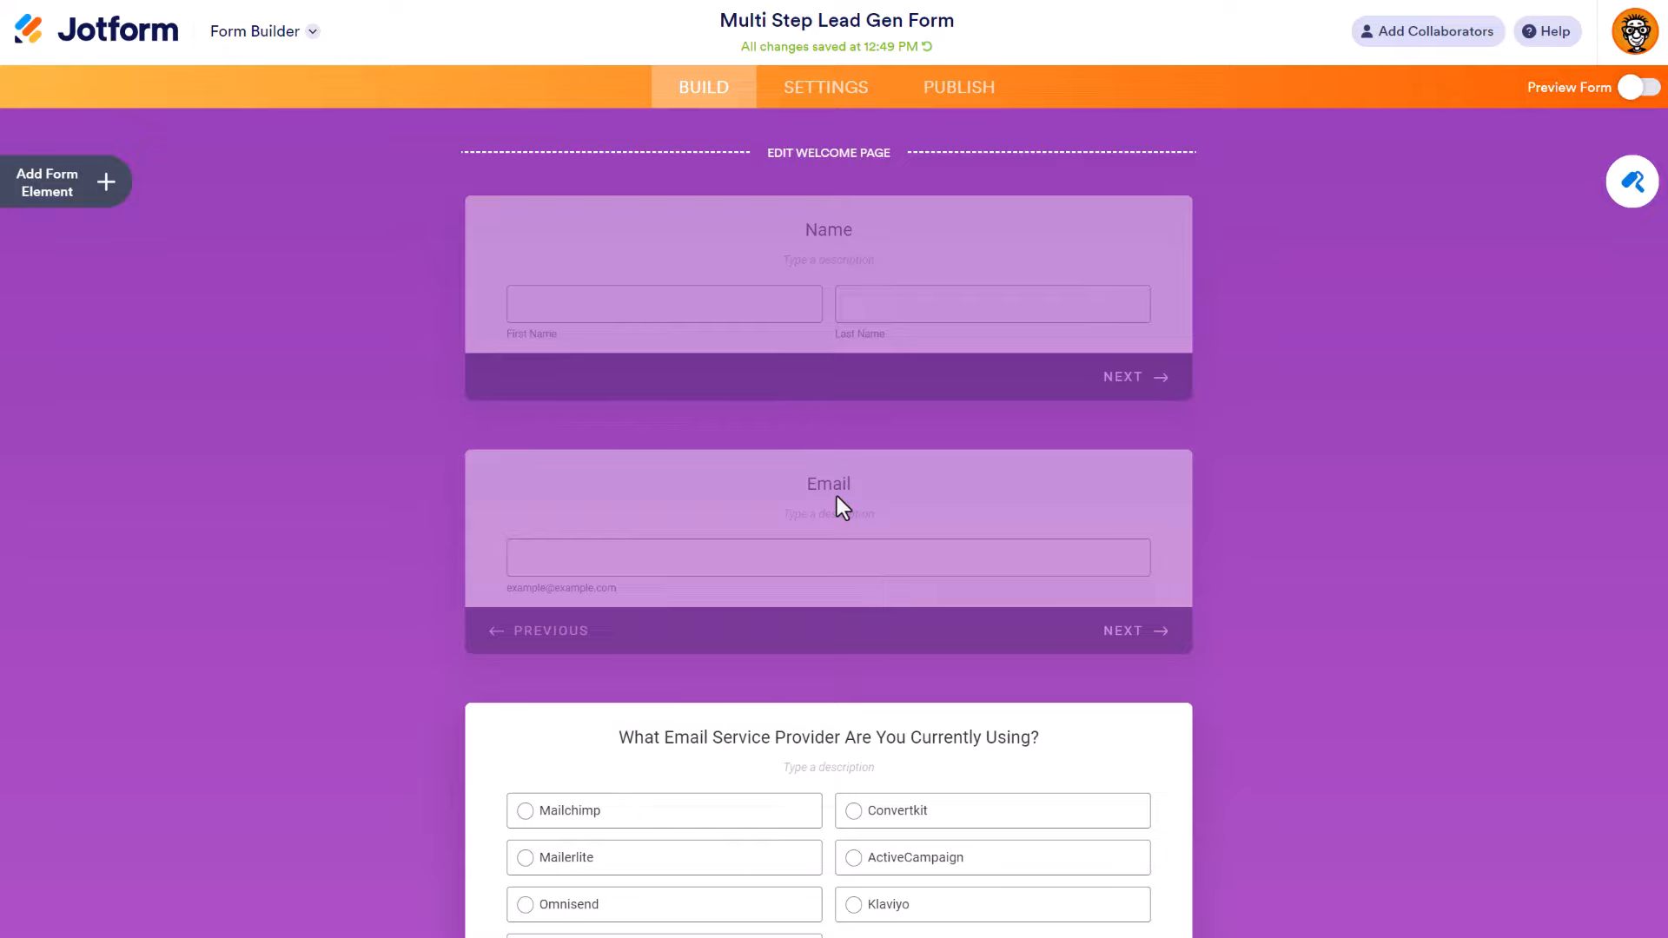
left_click(879, 235)
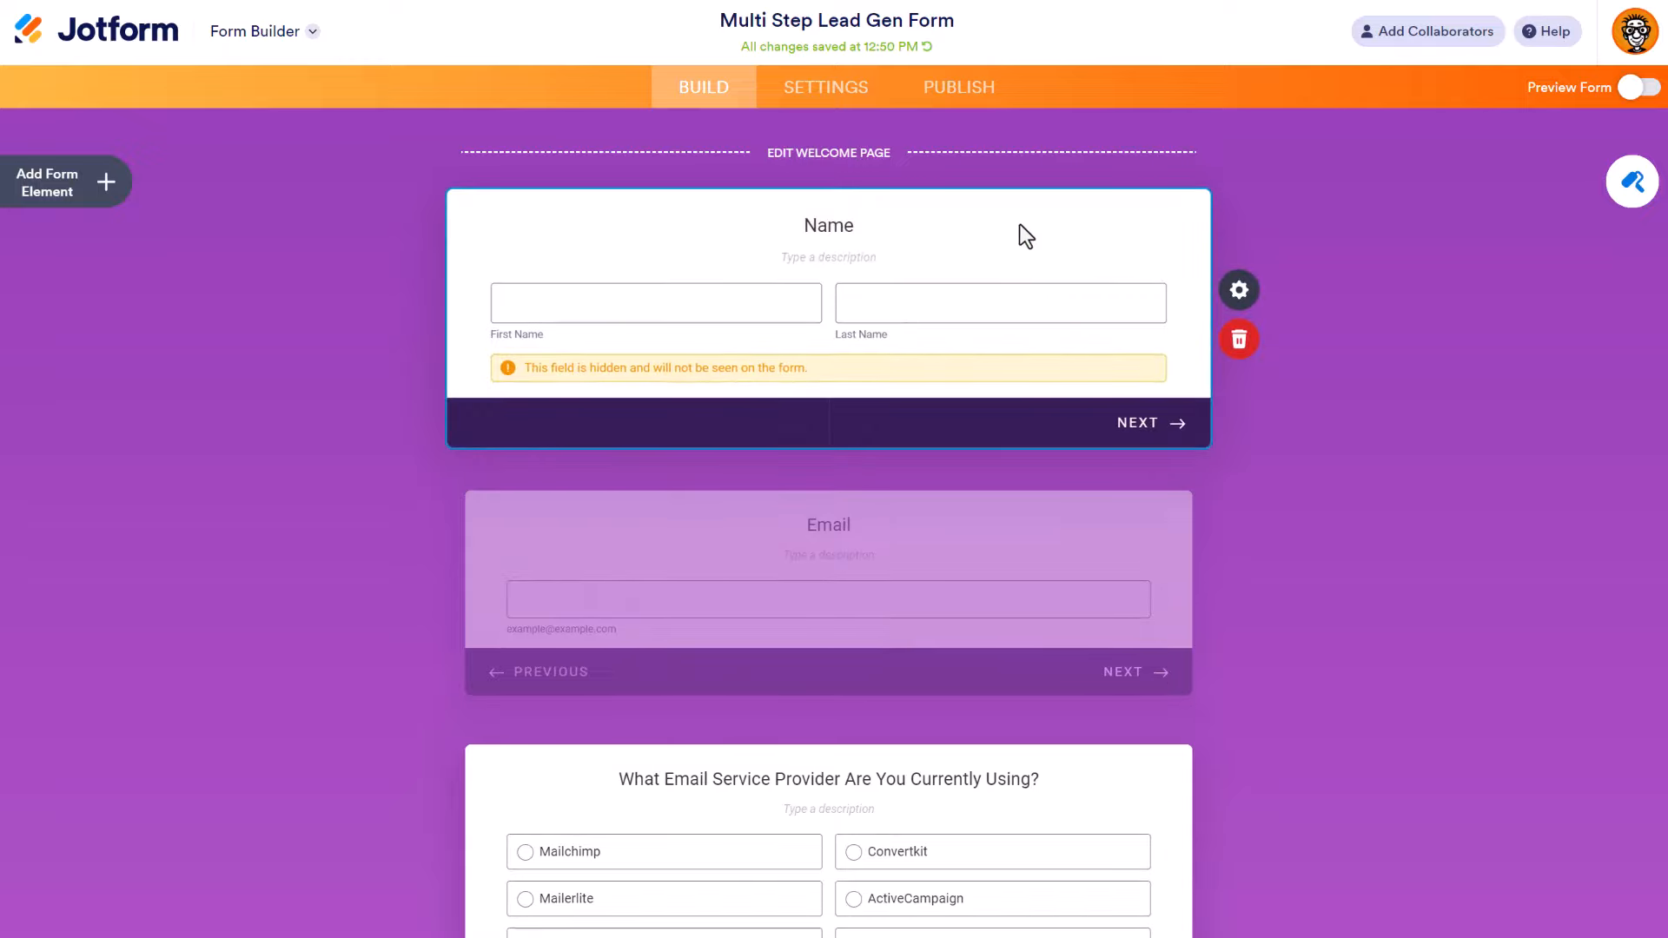
left_click(1239, 290)
left_click(1602, 187)
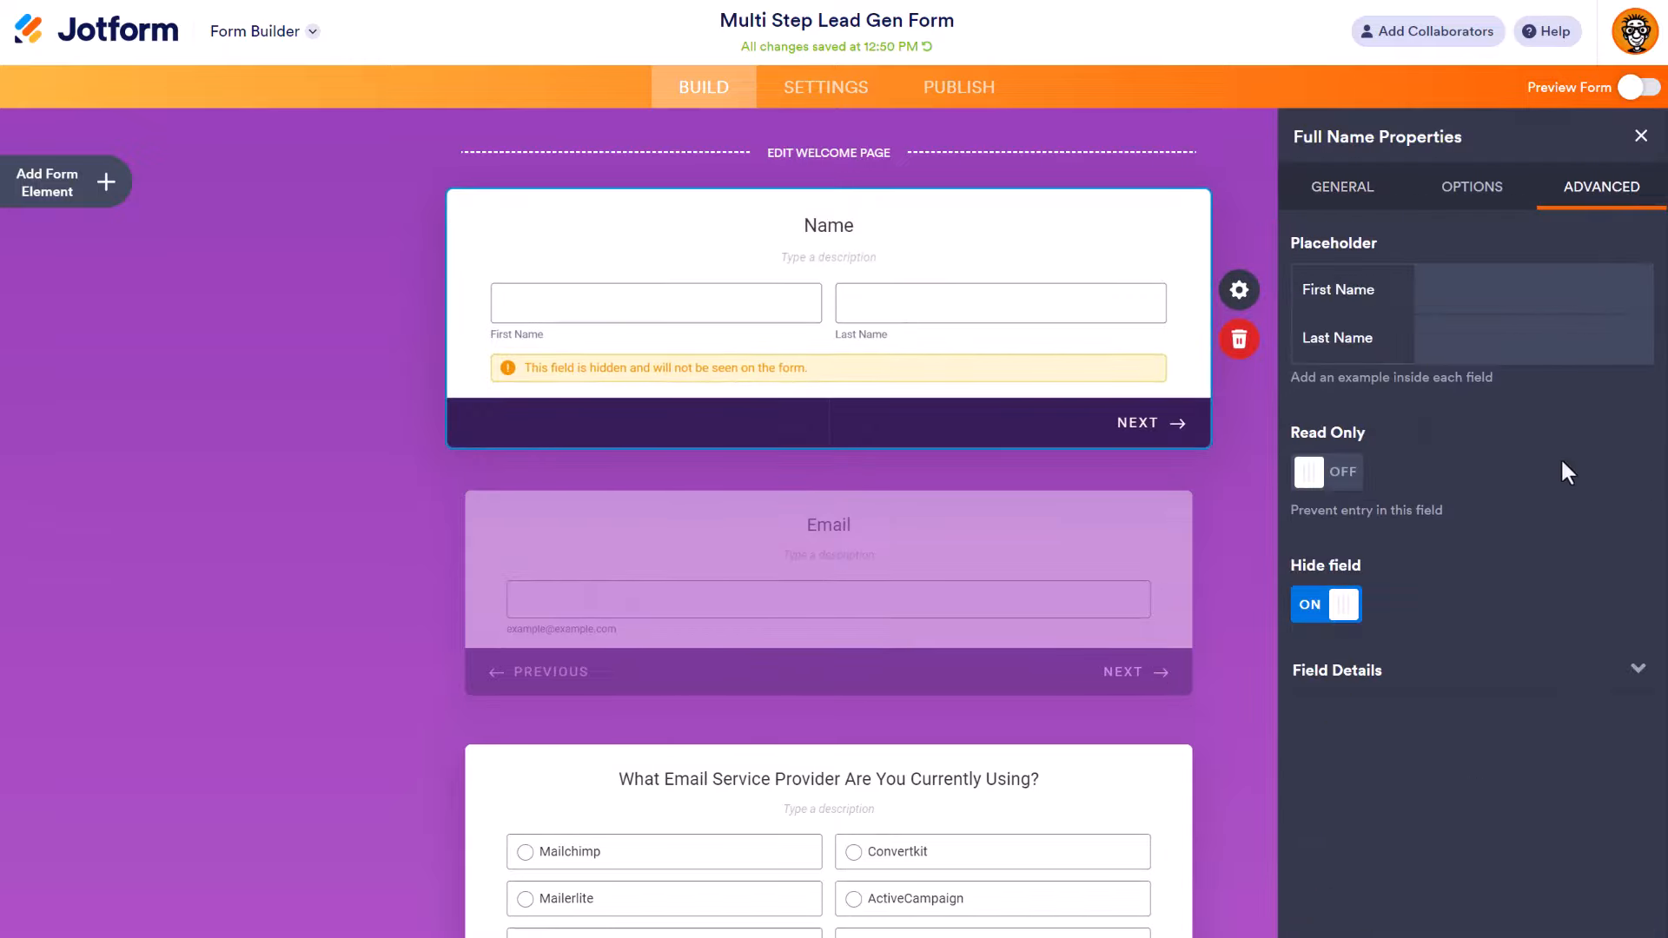
left_click(1636, 682)
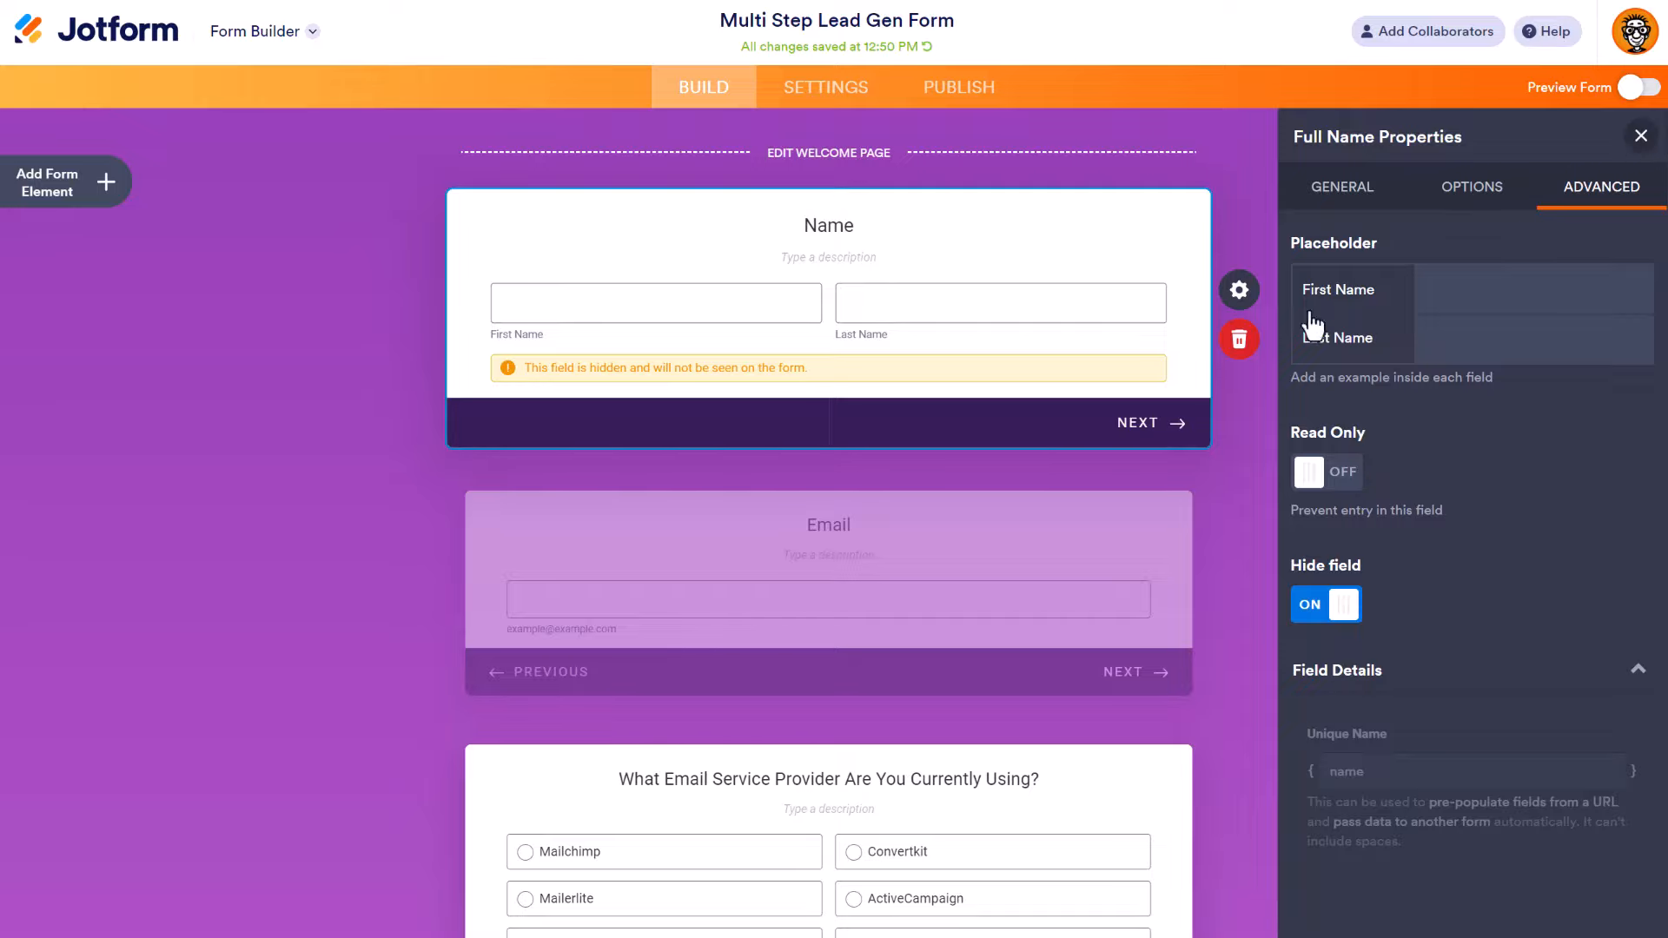
left_click(904, 527)
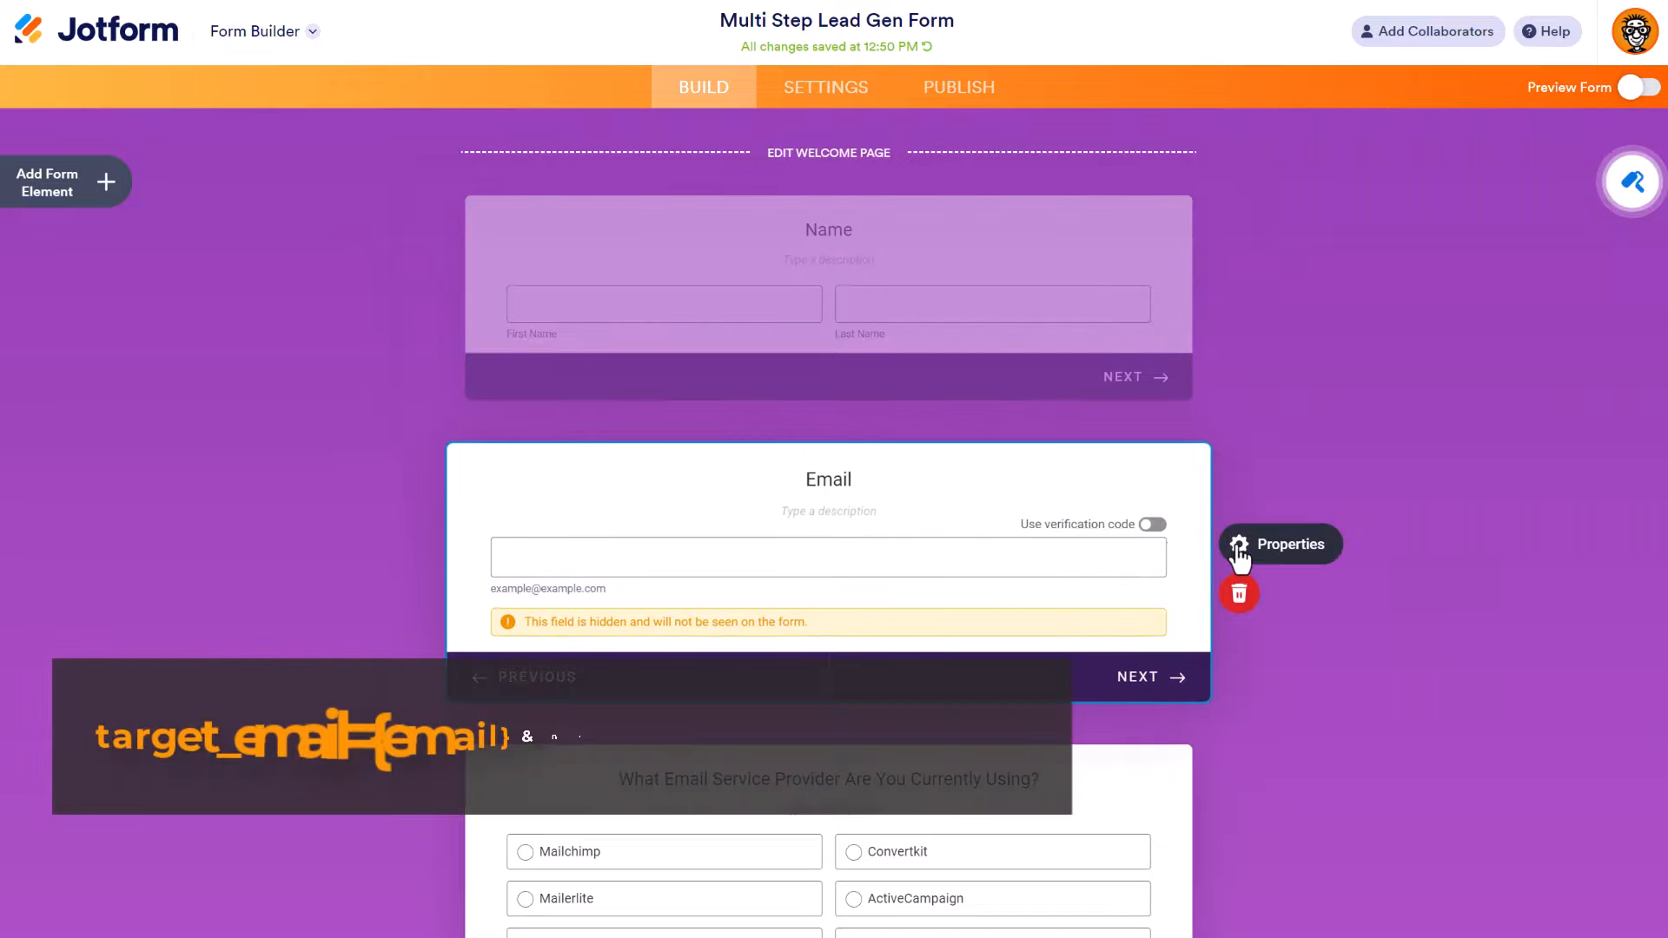
left_click(1239, 545)
left_click(1604, 213)
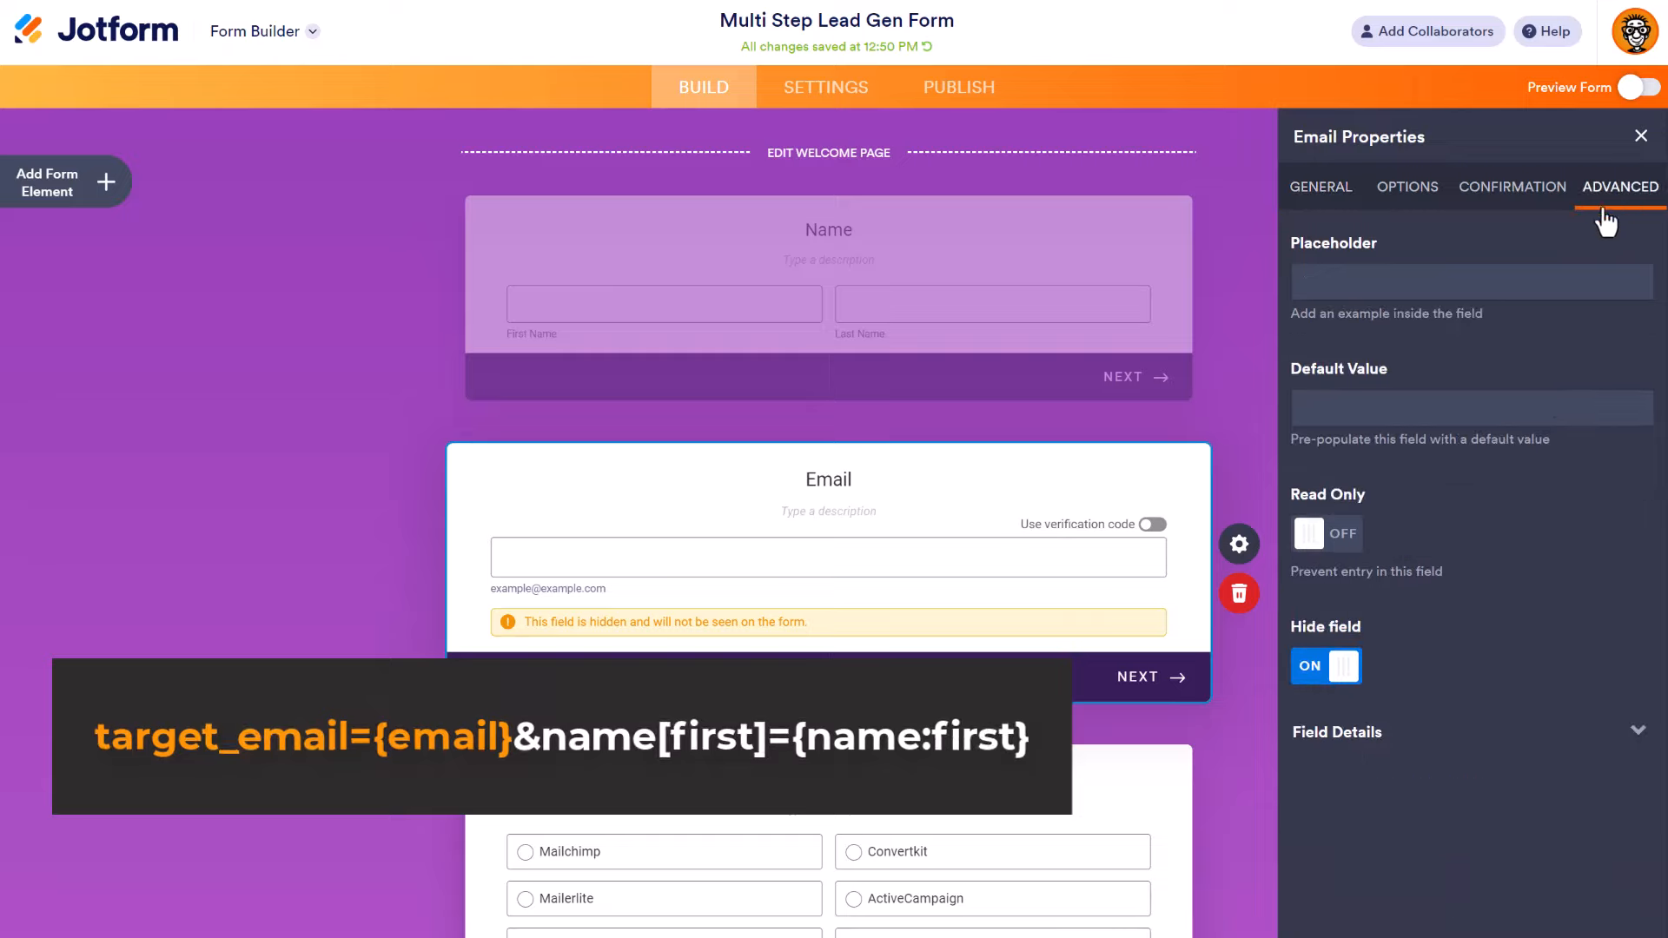
left_click(1639, 732)
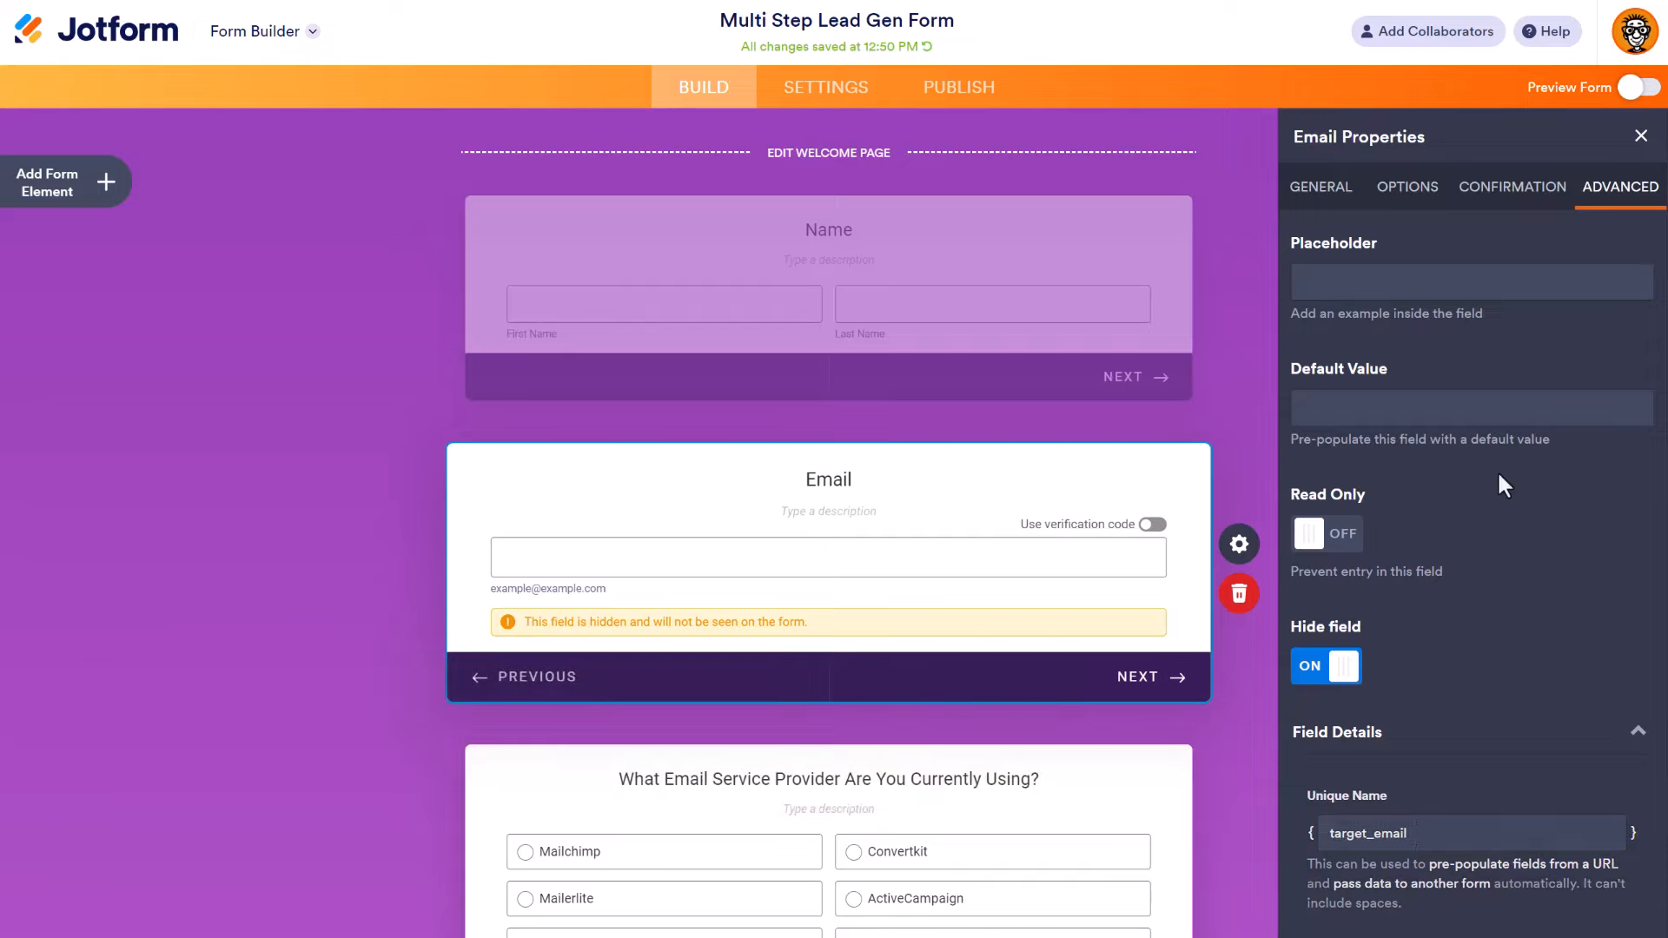
left_click(1641, 136)
left_click(1351, 408)
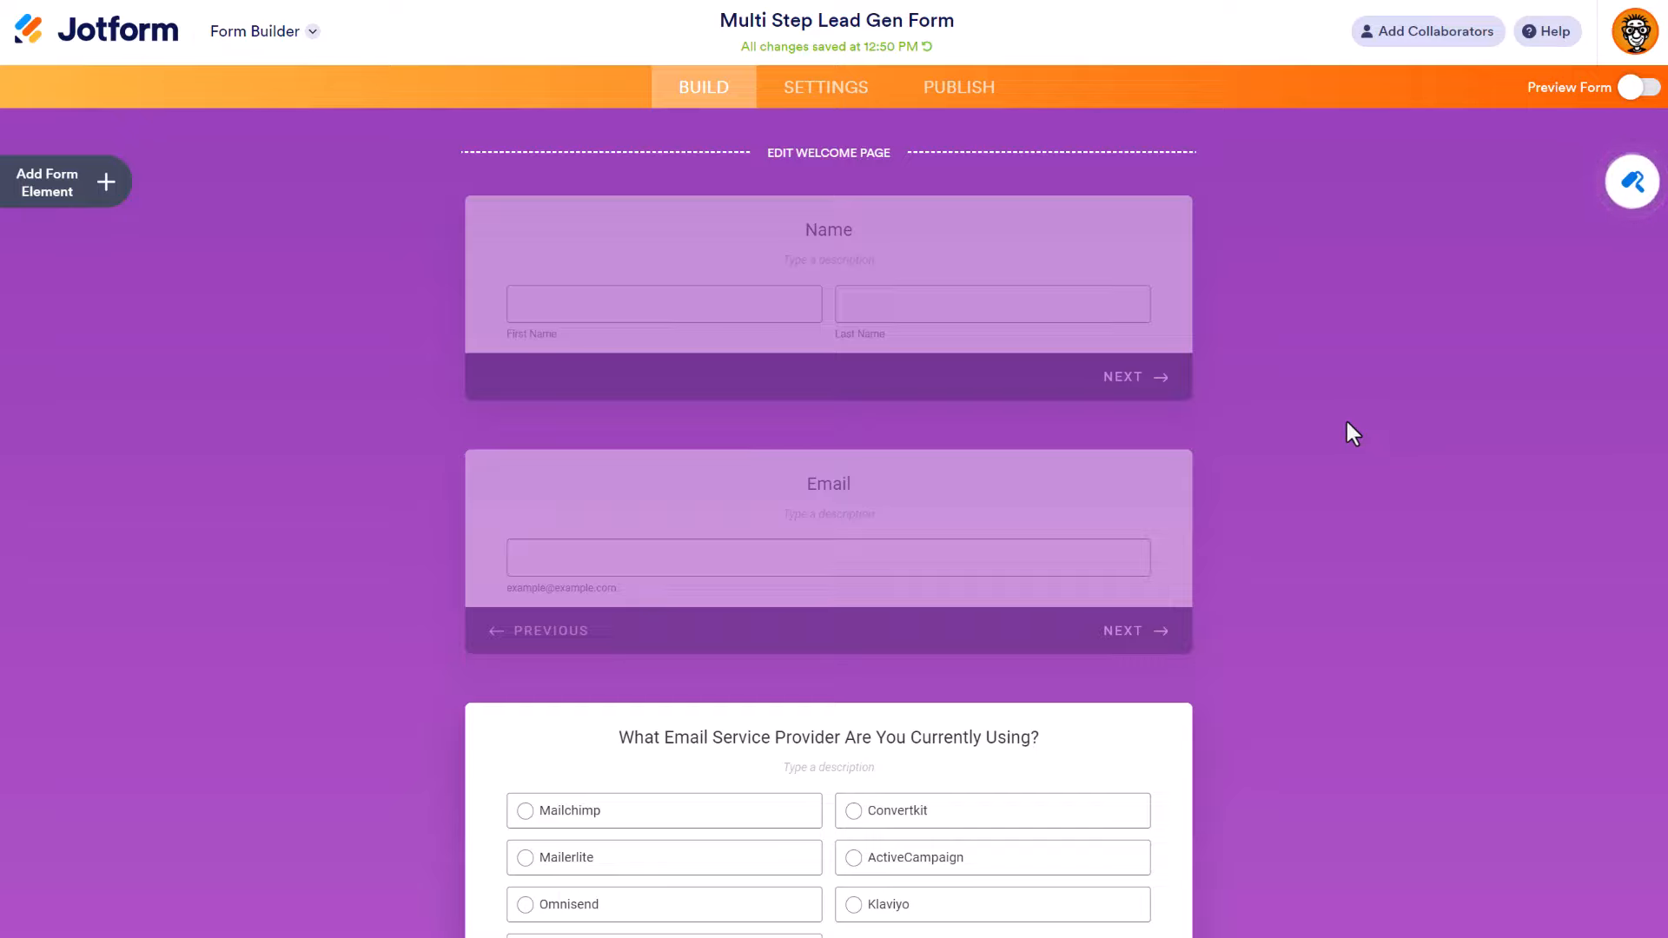
Step: Scroll down through the form's questions
scroll(1242, 512, "down", 5)
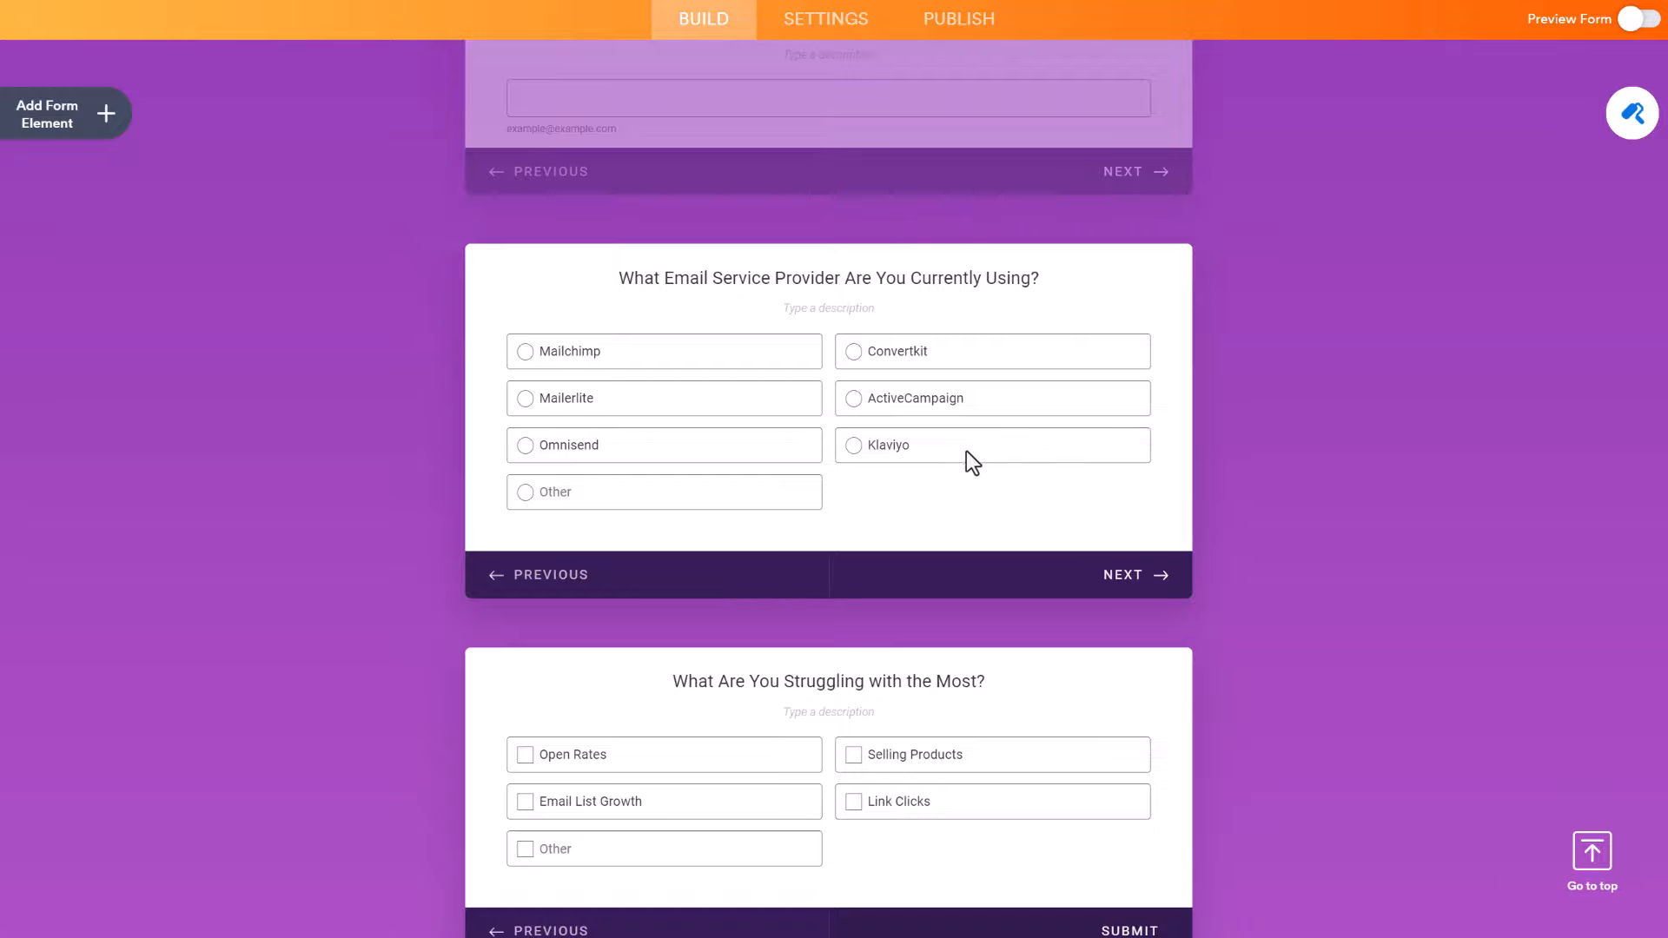
scroll(955, 478, "down", 1)
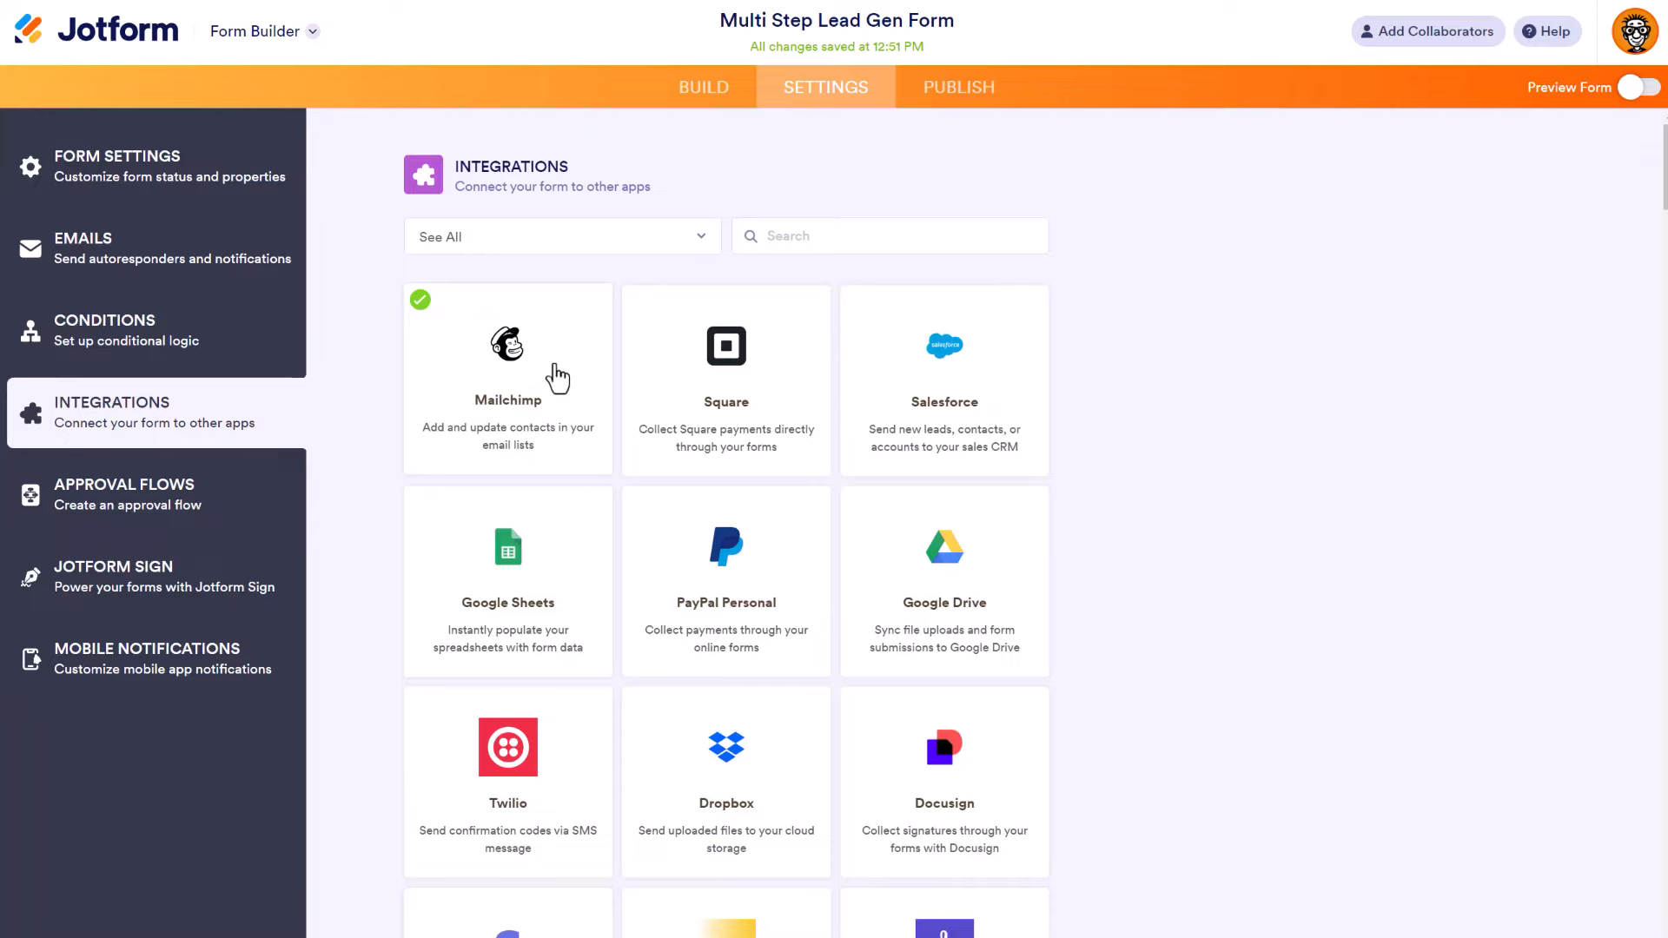
Step: Open the Mailchimp integration and scroll down to its Match Your Fields section
left_click(557, 378)
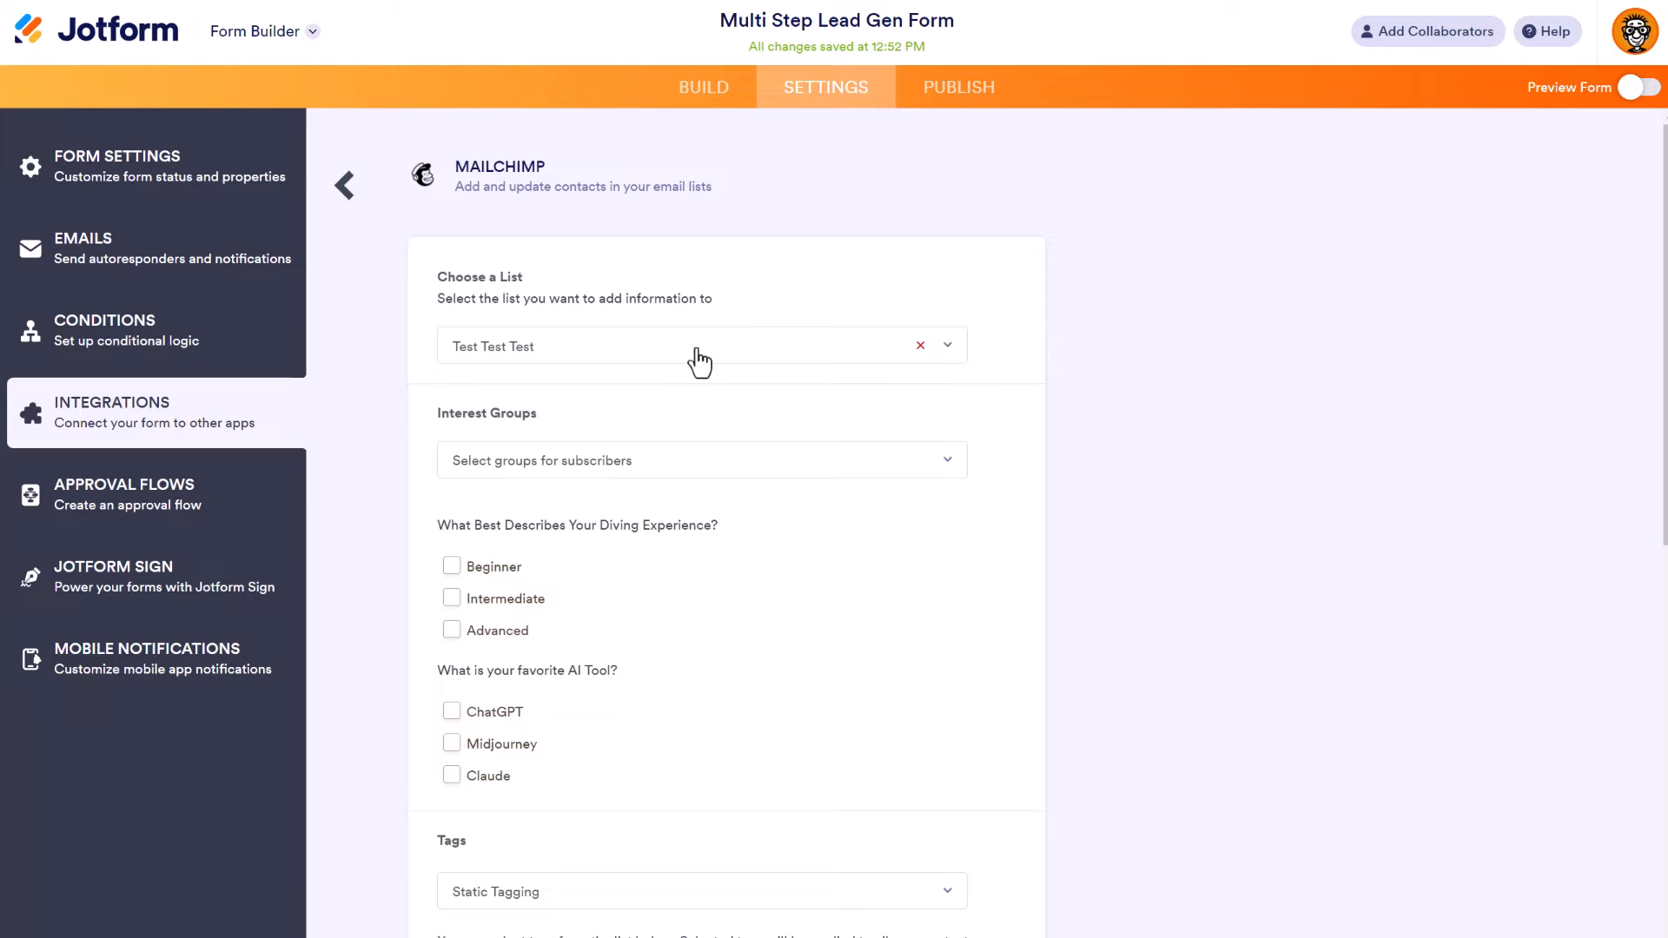
scroll(699, 360, "down", 1)
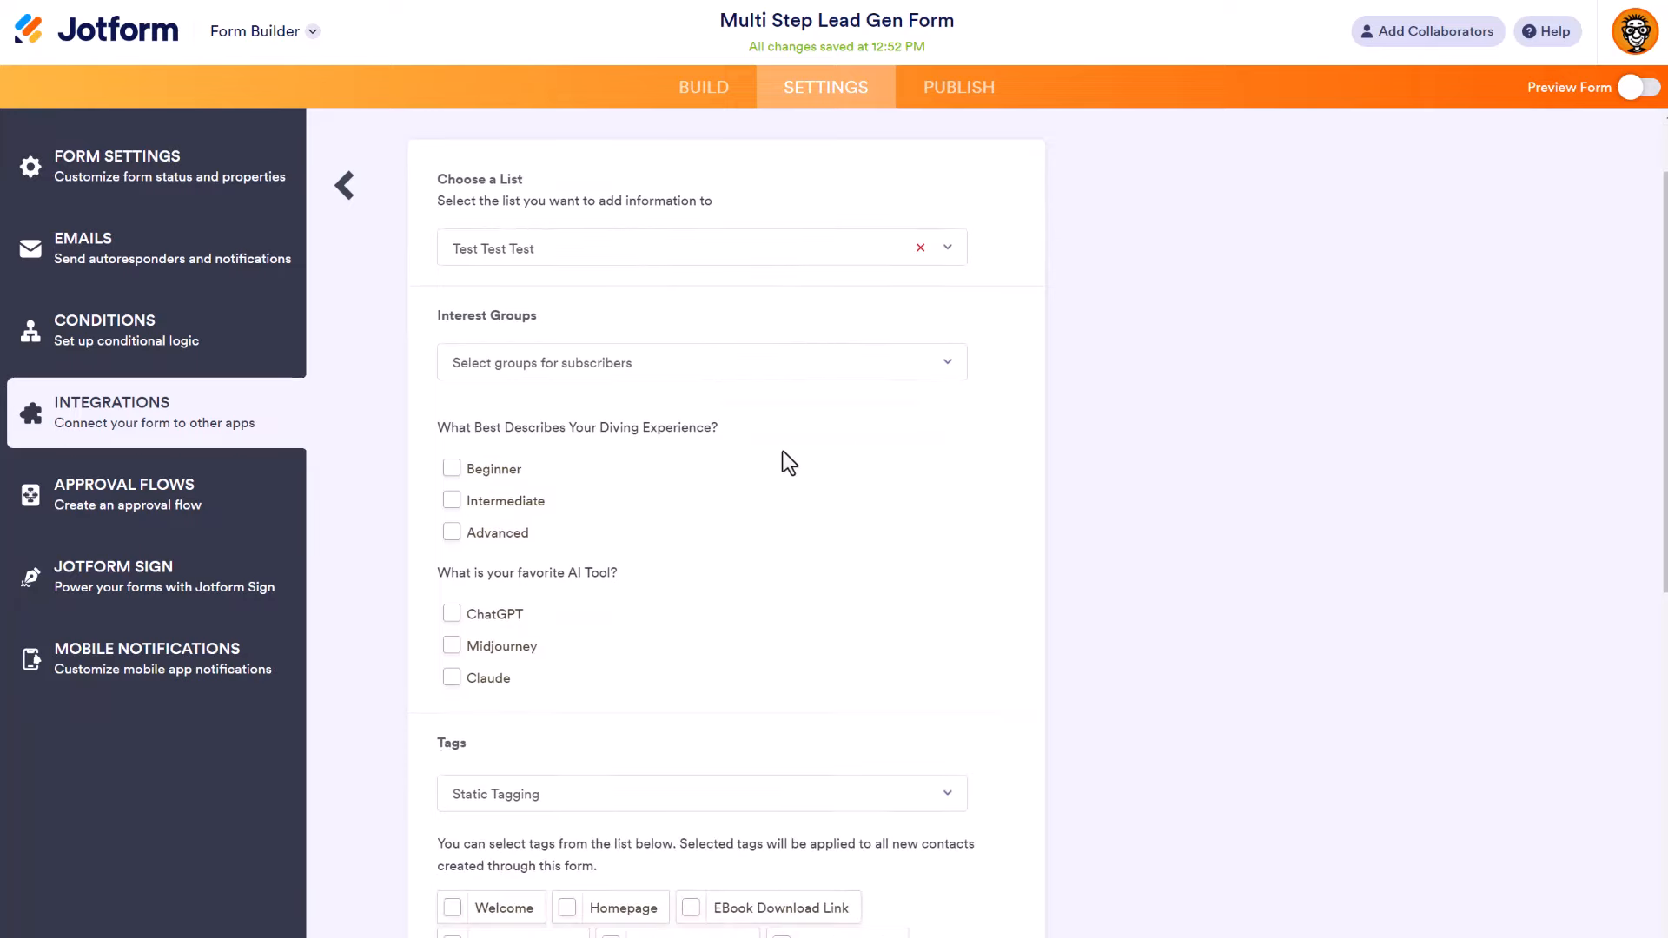
scroll(782, 452, "down", 2)
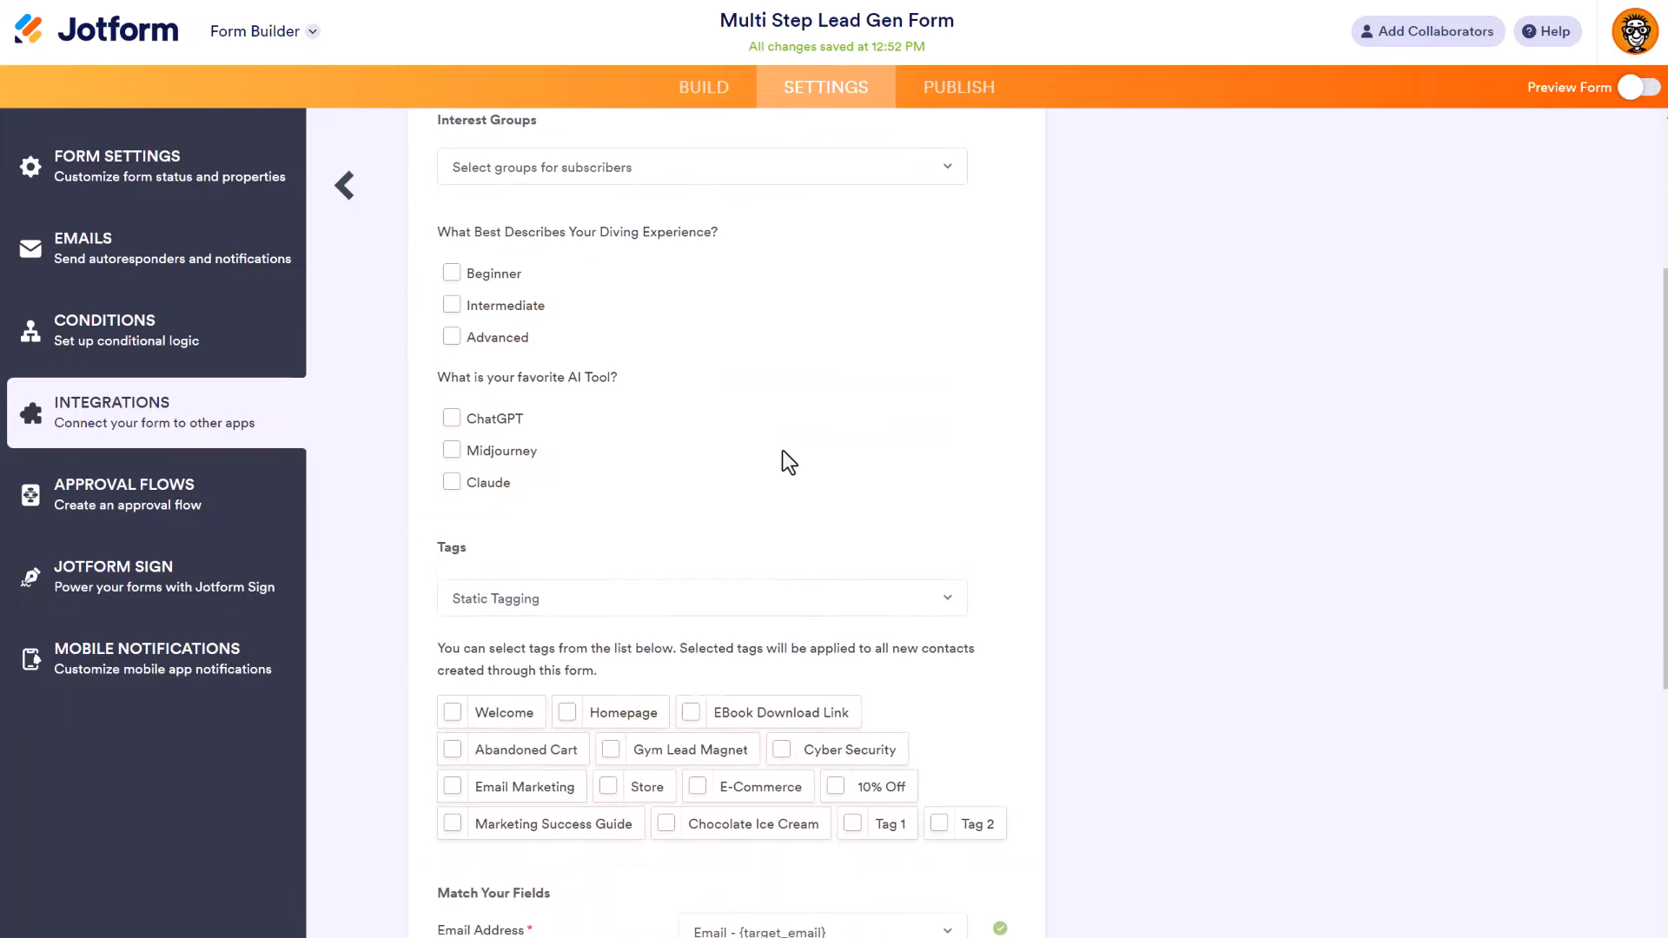
scroll(783, 451, "down", 3)
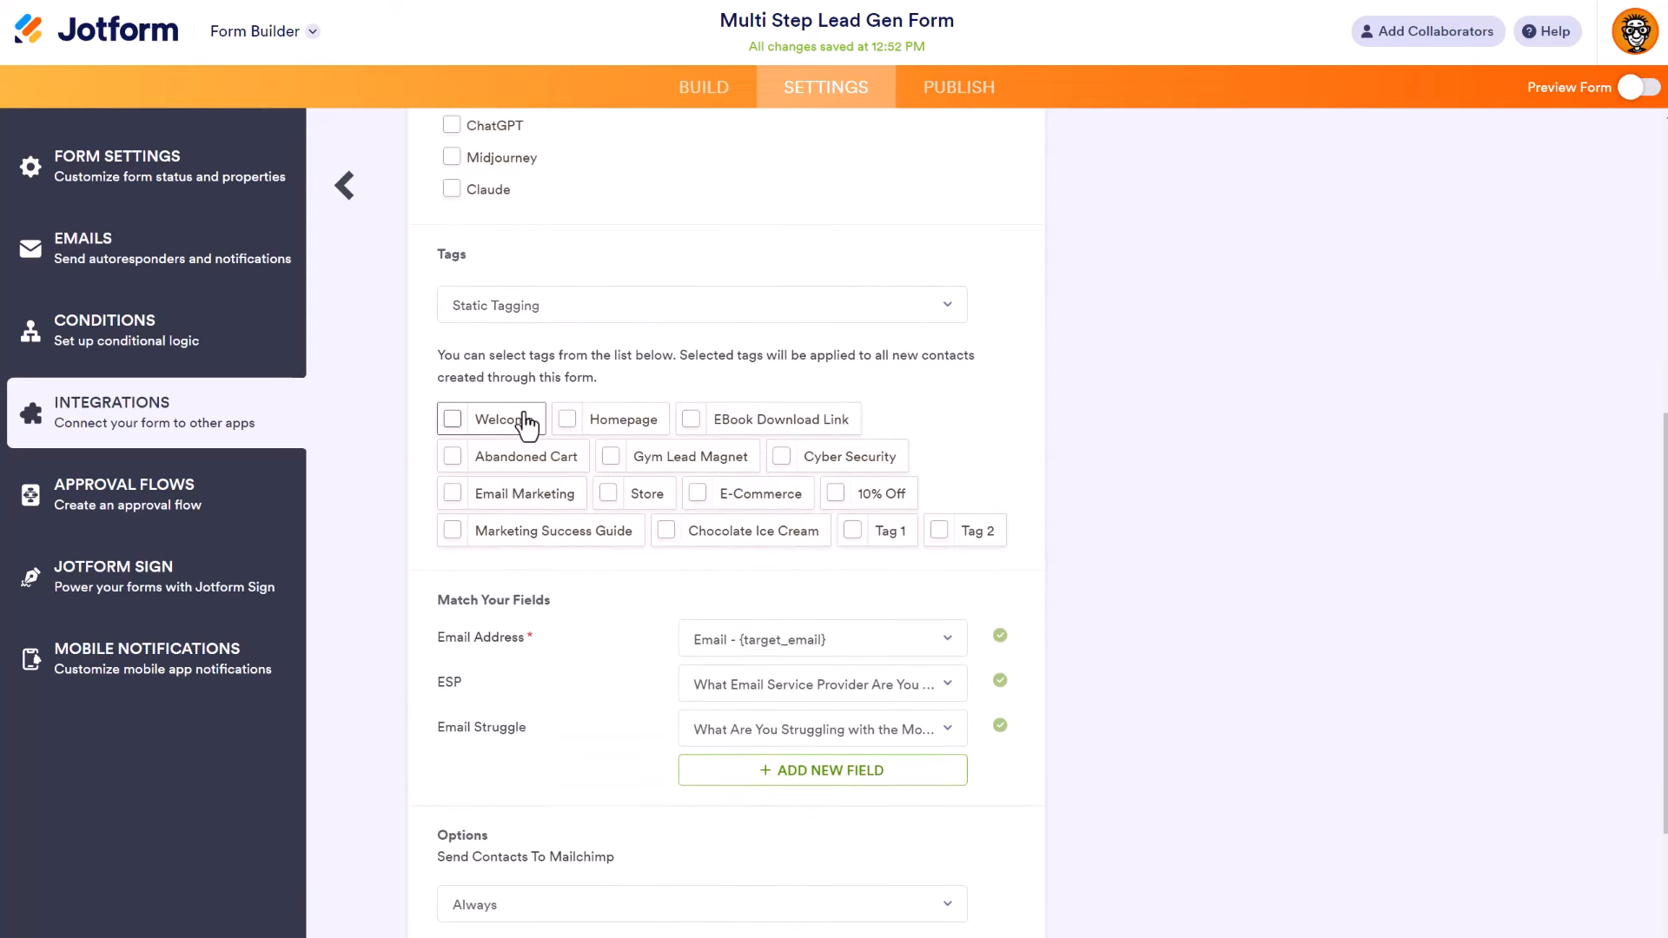
scroll(527, 423, "down", 1)
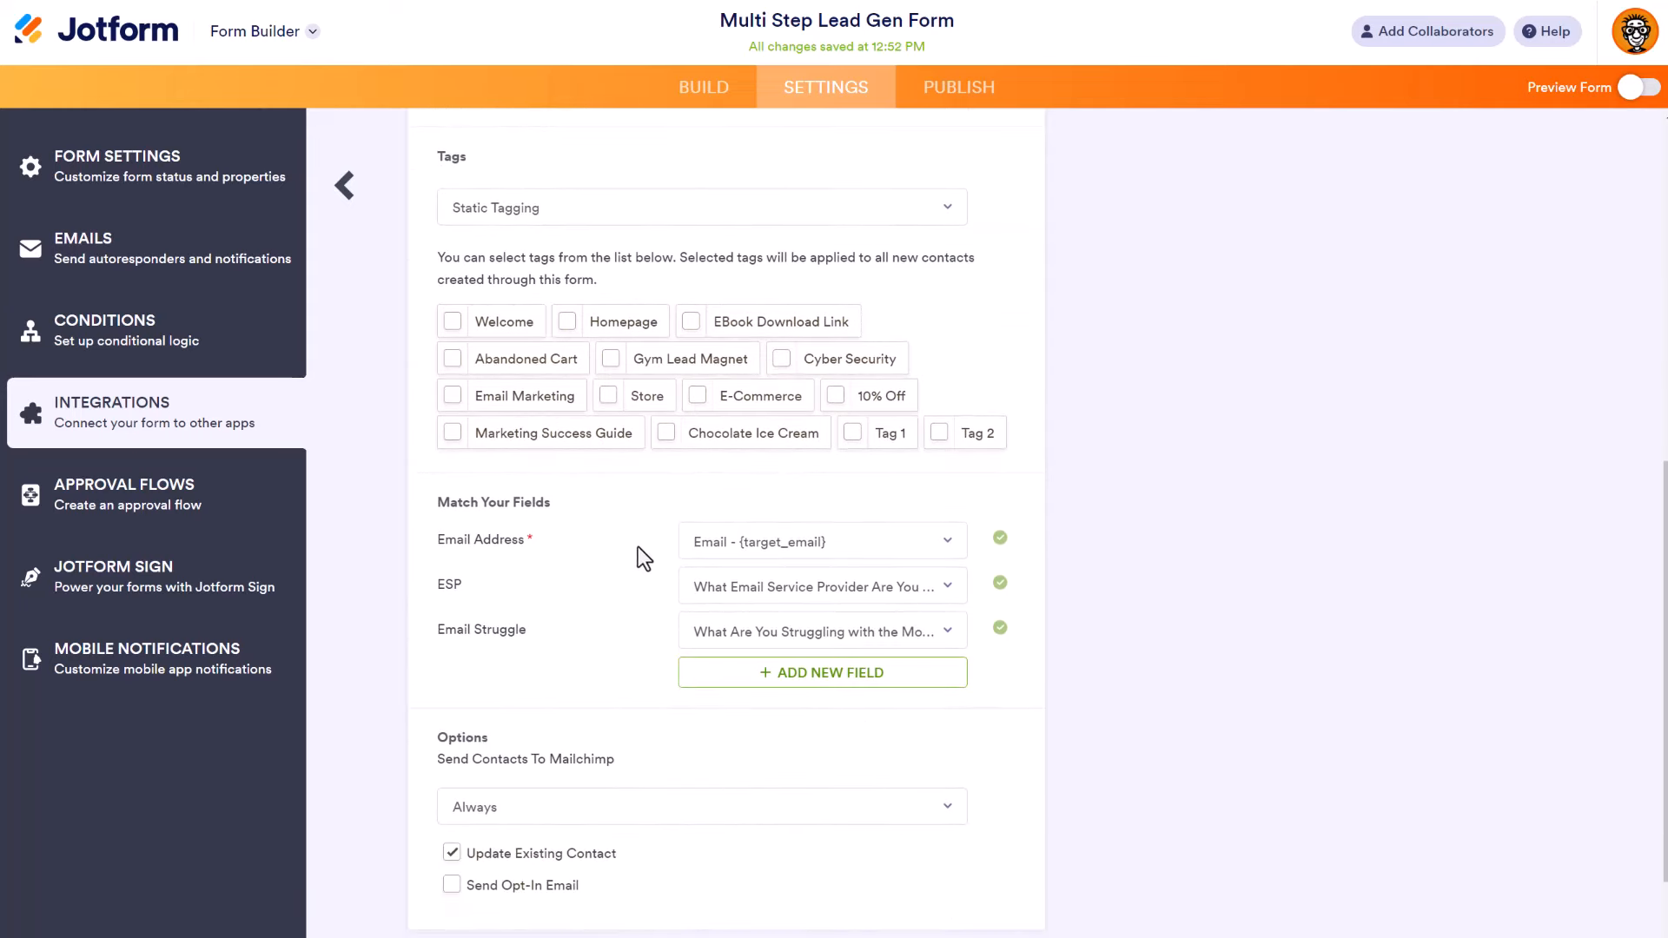
mouse_move(682, 593)
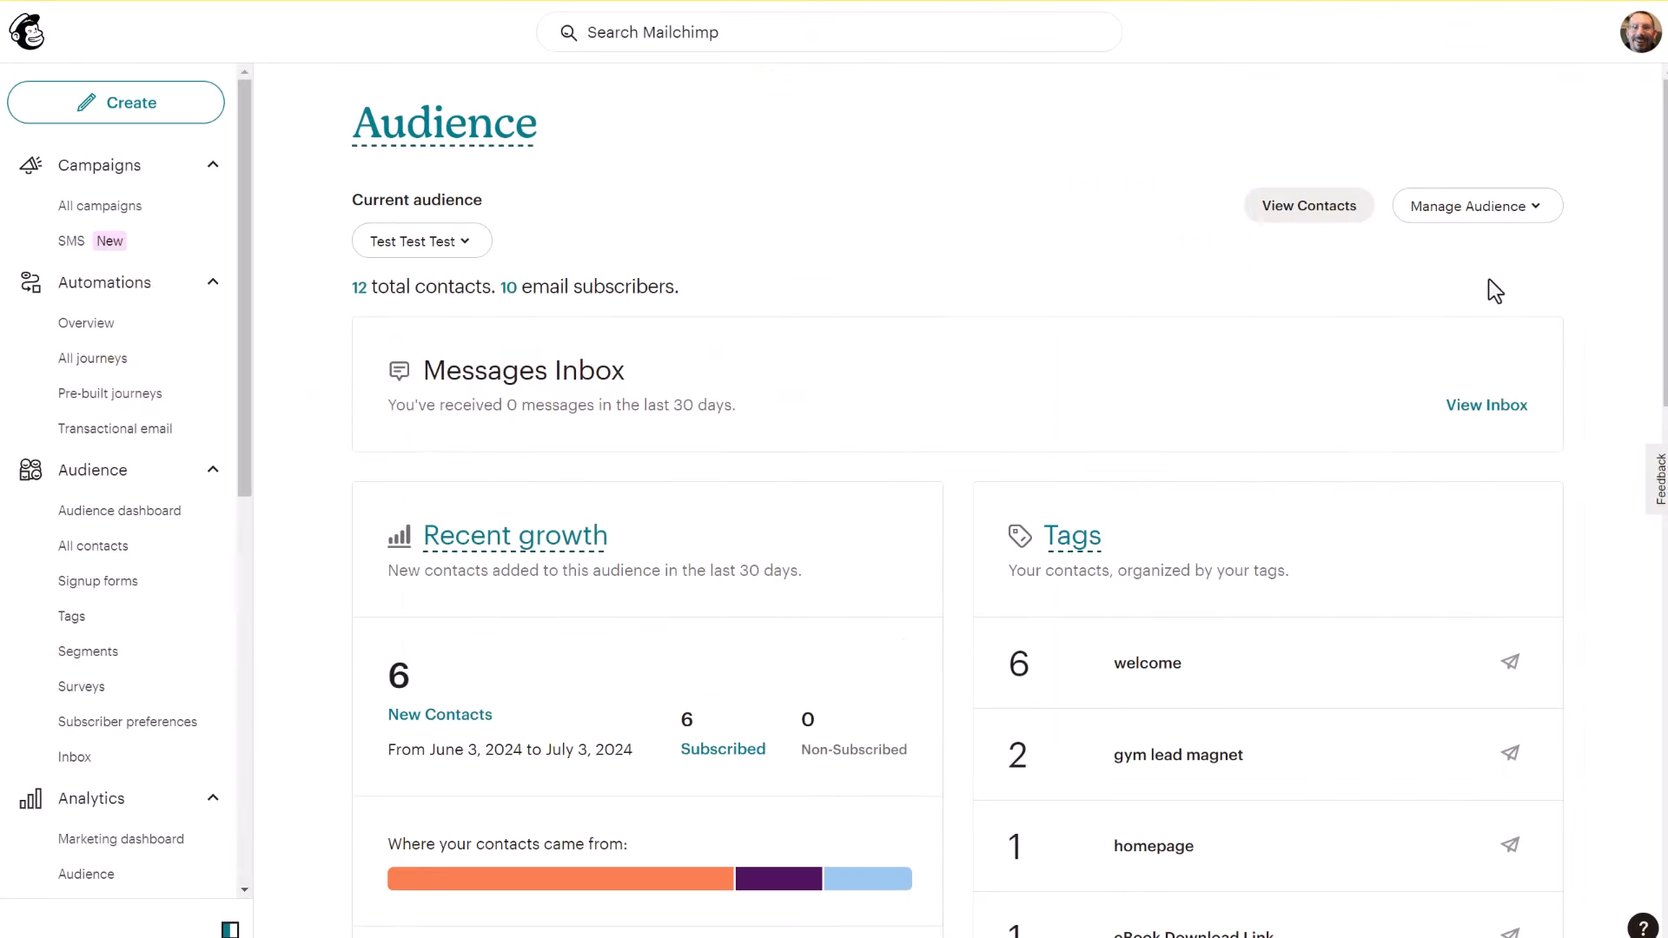
Step: Open the Mailchimp audience's fields and merge tags list in its settings and select the ESP label
left_click(1499, 217)
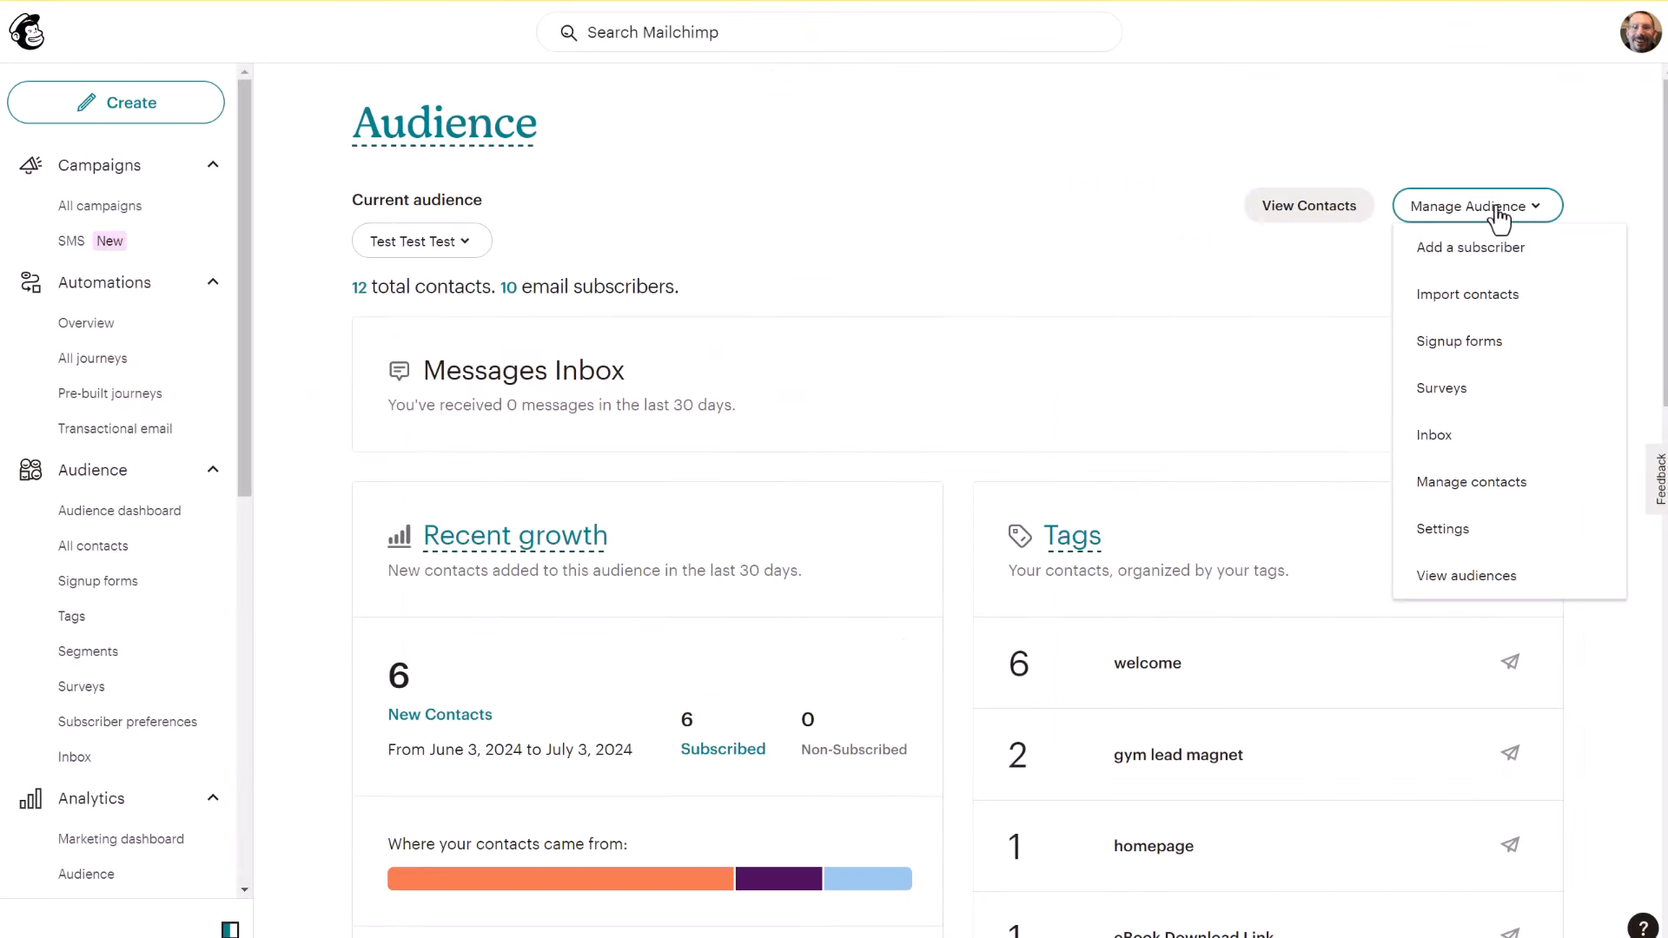
left_click(1427, 547)
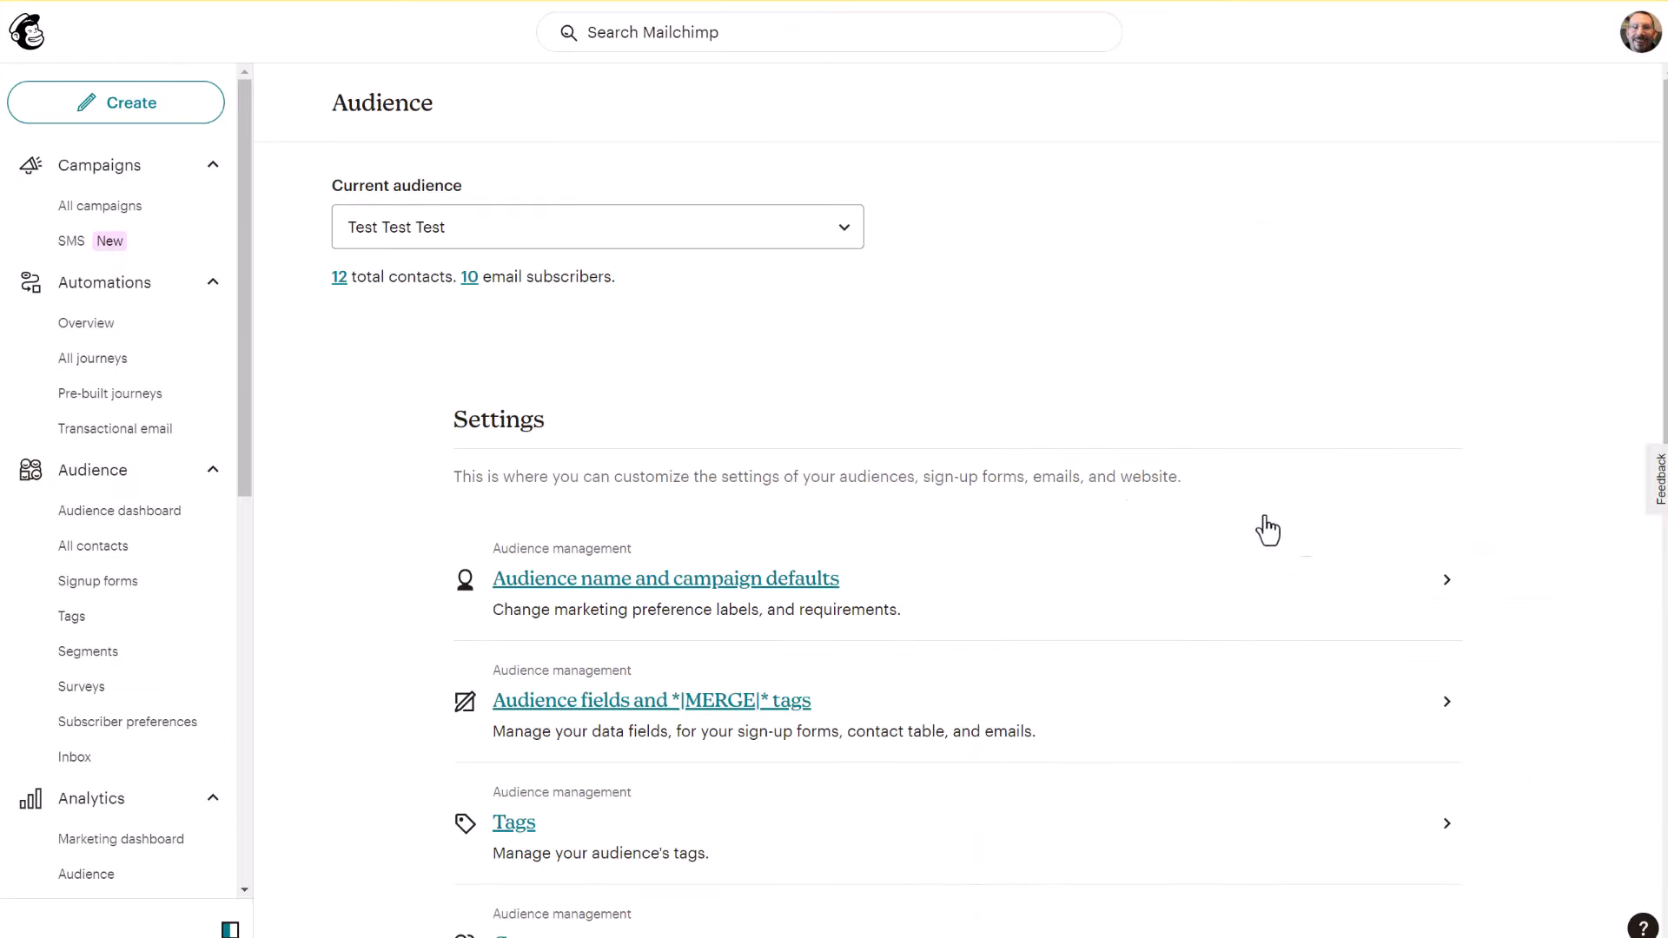
scroll(1129, 517, "down", 1)
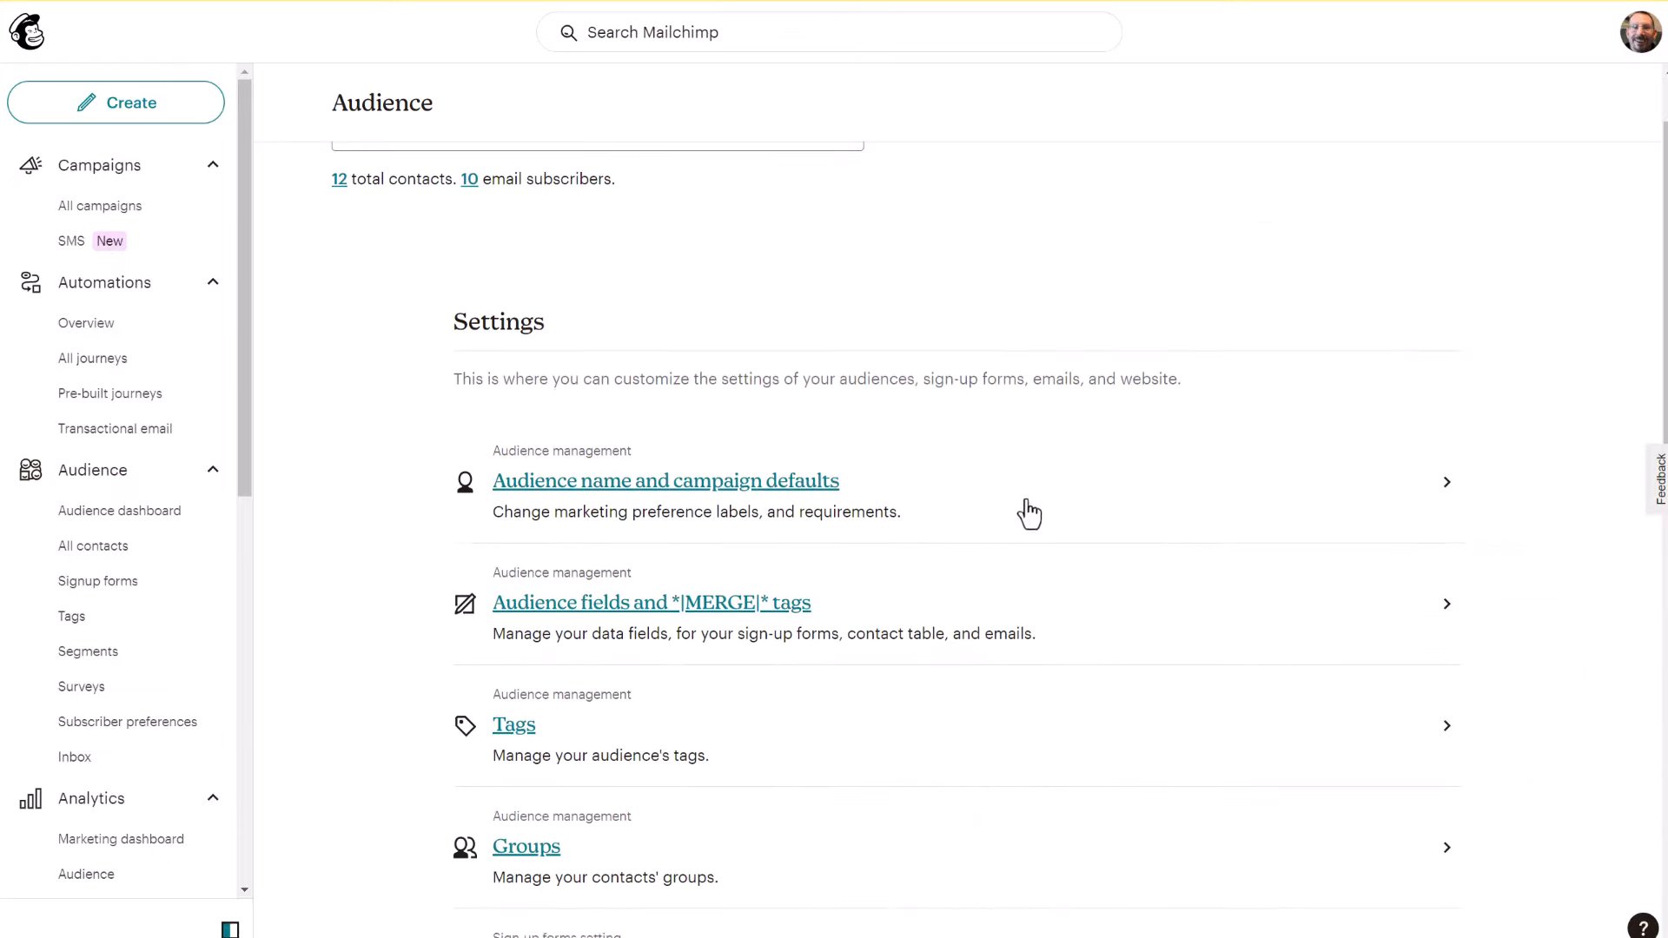
left_click(652, 612)
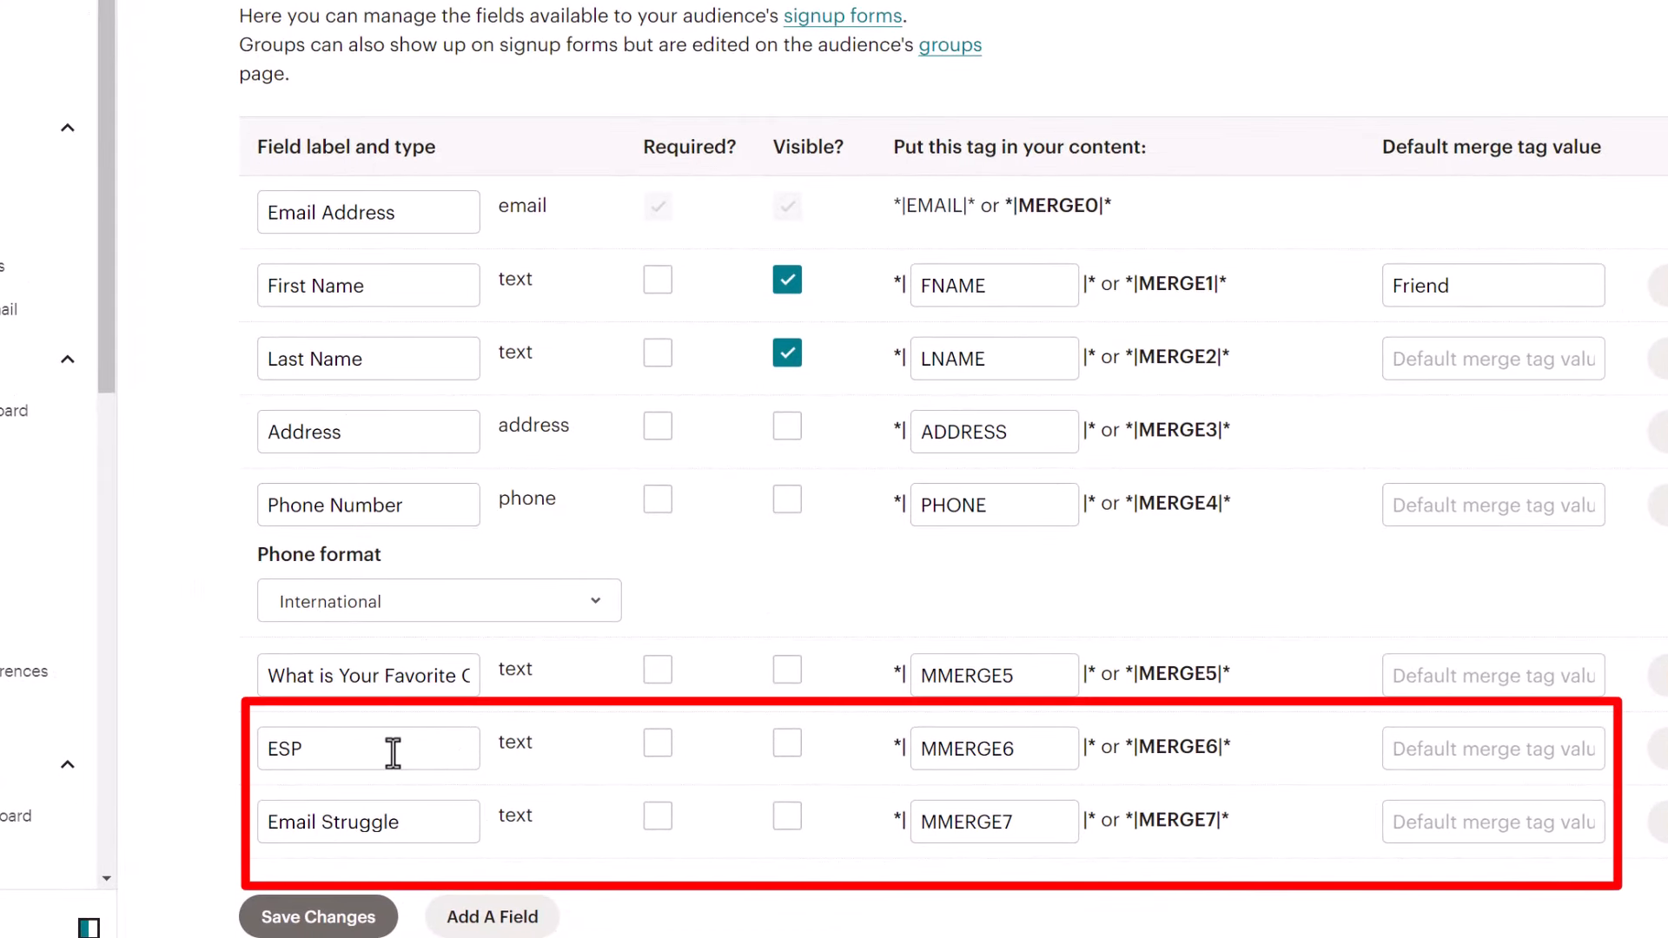
left_click_drag(252, 748, 364, 752)
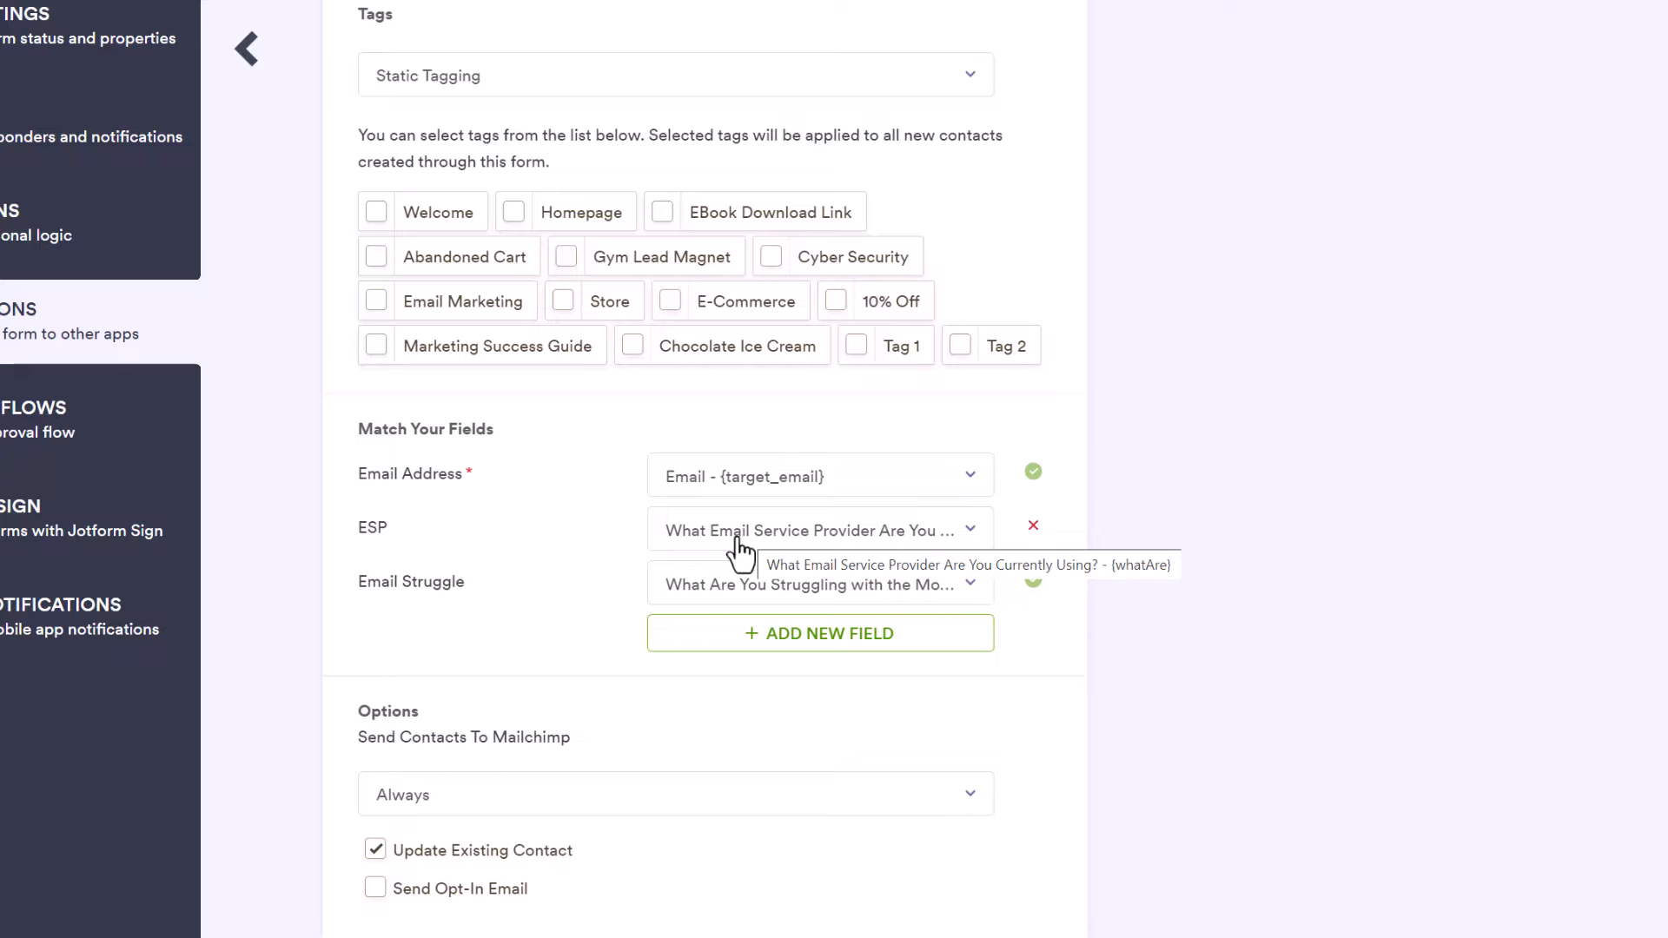
Step: Scroll down to review the ESP field mapping in the Mailchimp integration
scroll(448, 622, "down", 2)
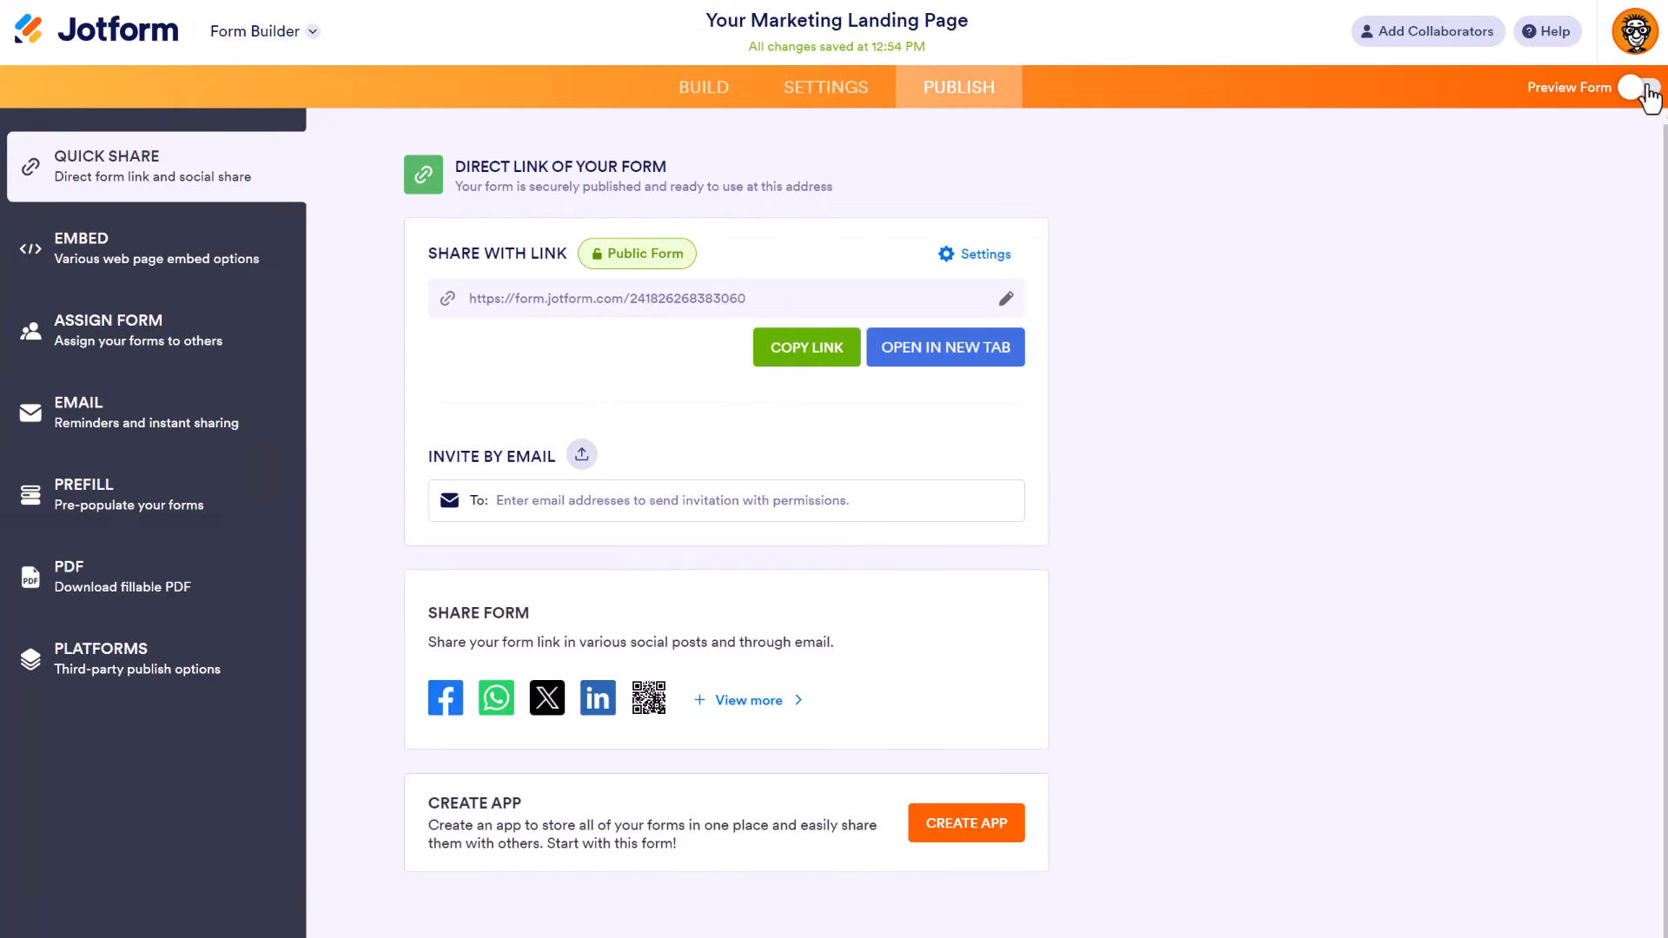
Step: Preview the landing page form and enter a test first name, last name and email address
left_click(1638, 87)
scroll(1002, 268, "down", 5)
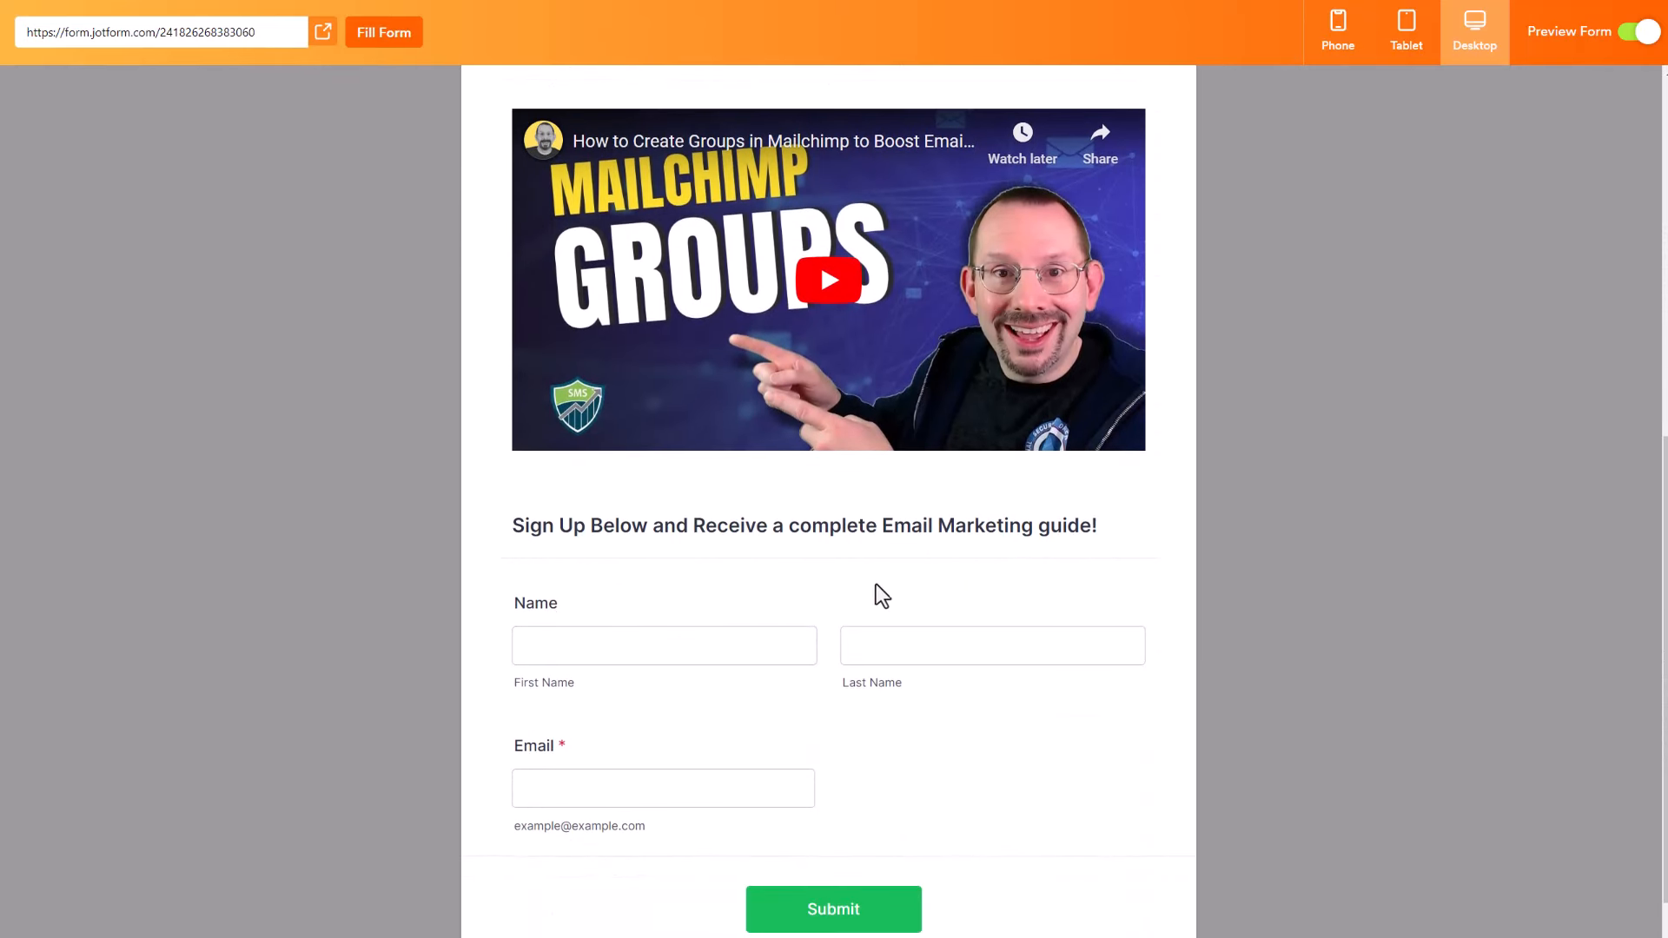
left_click(701, 654)
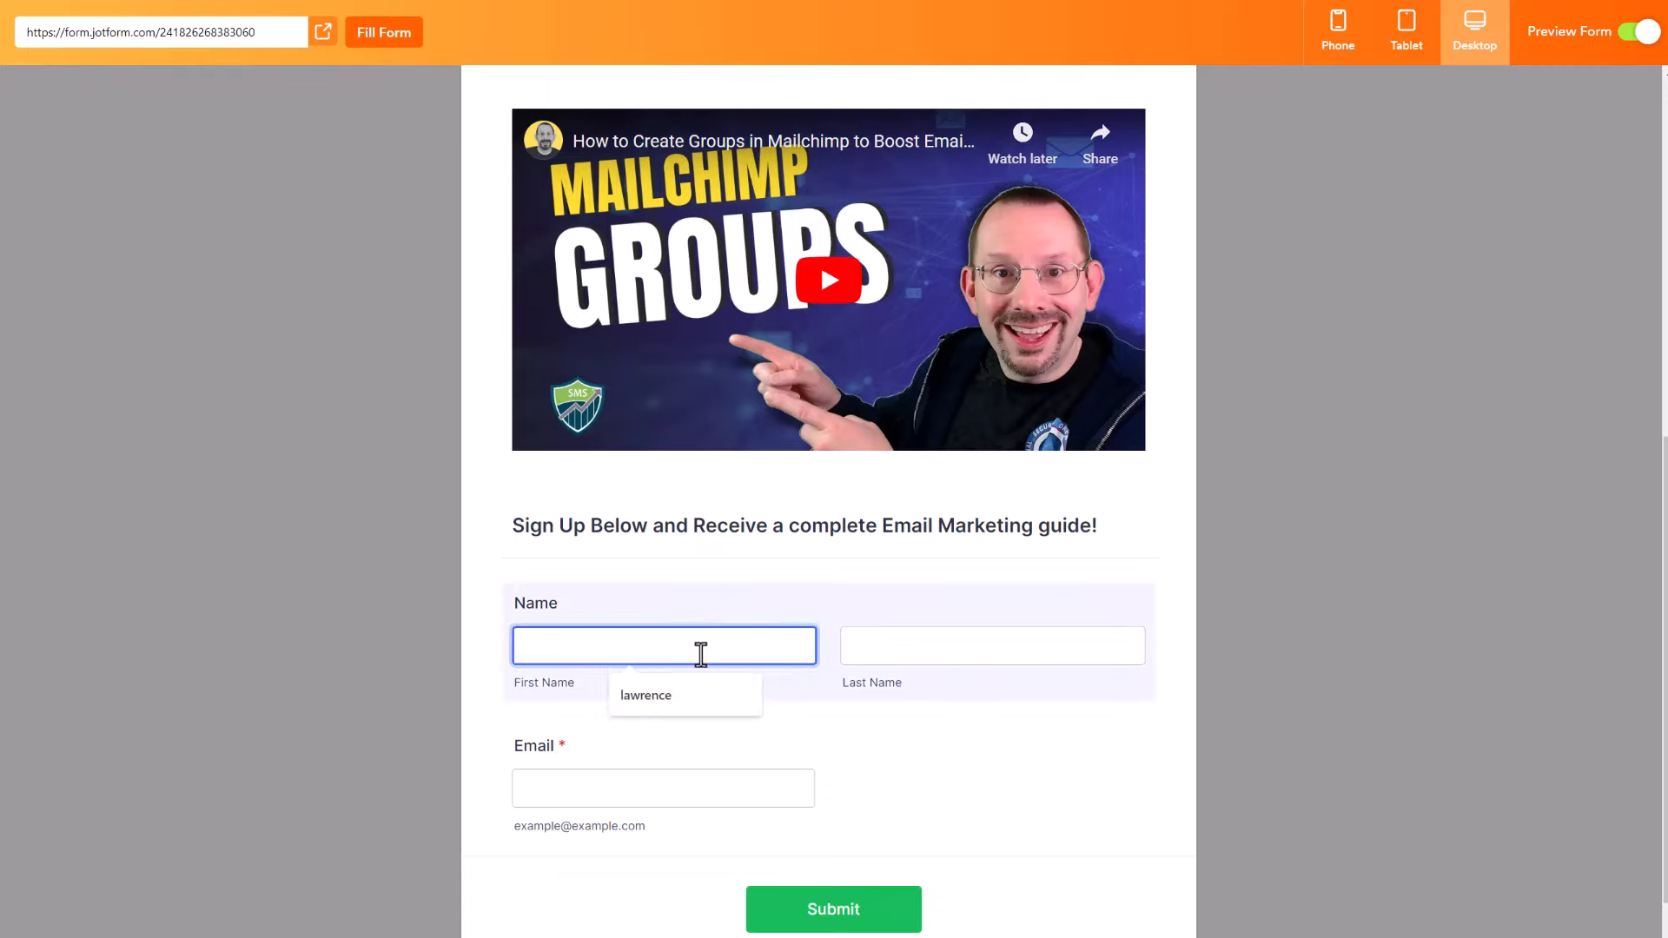
key("Tab")
key("Tab")
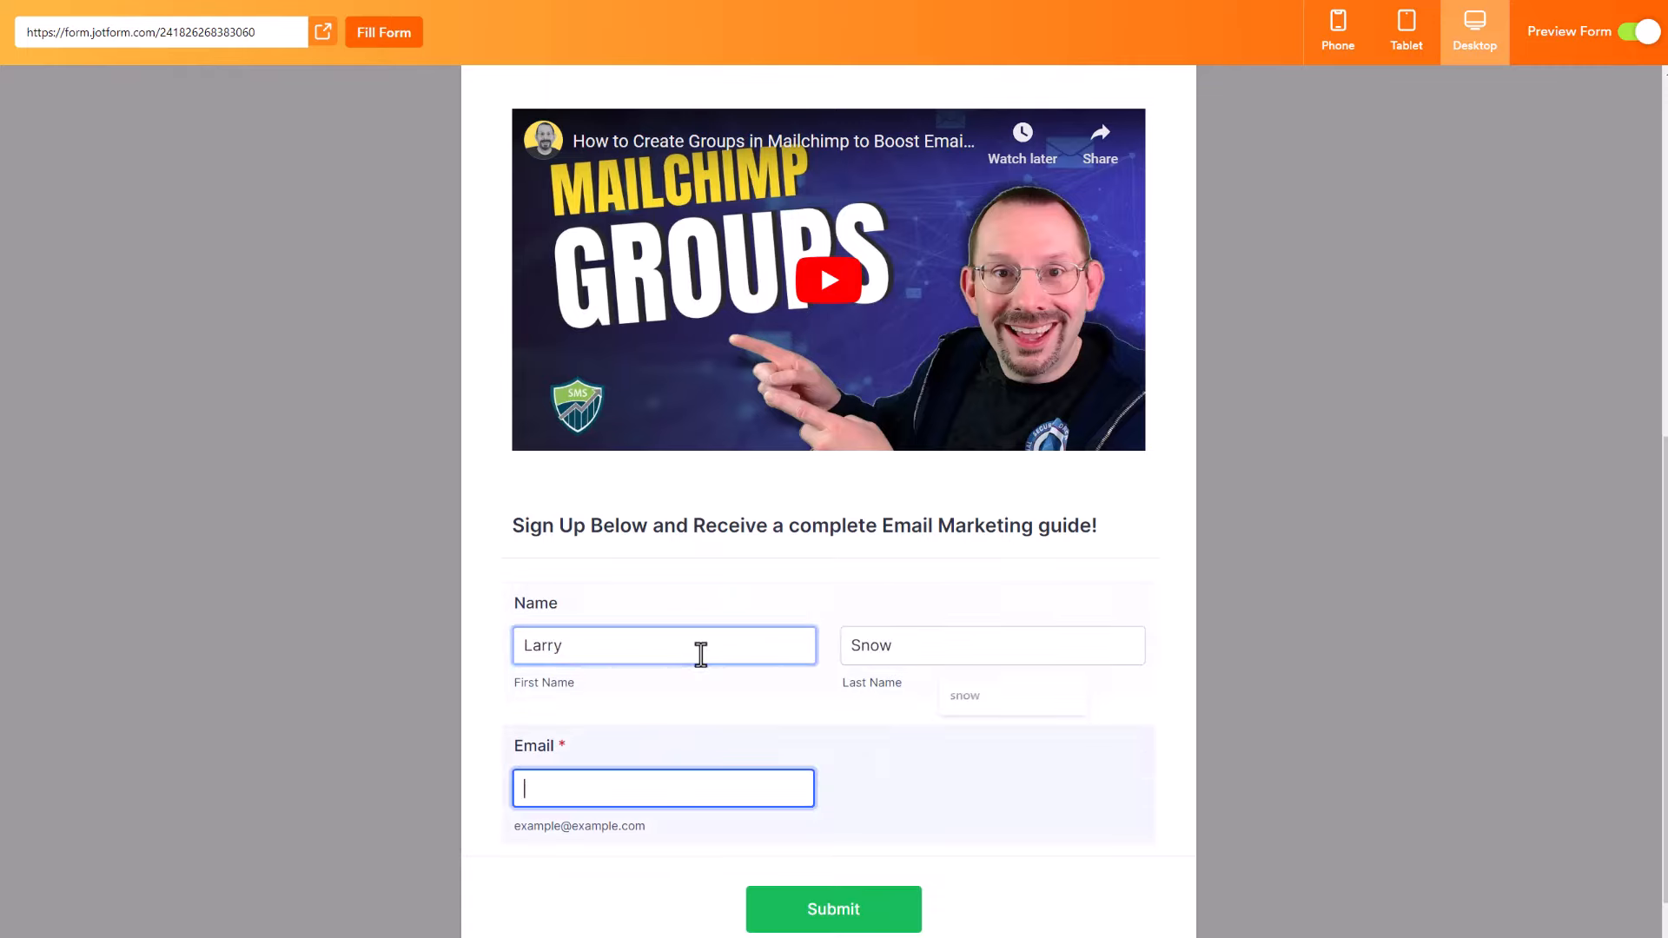
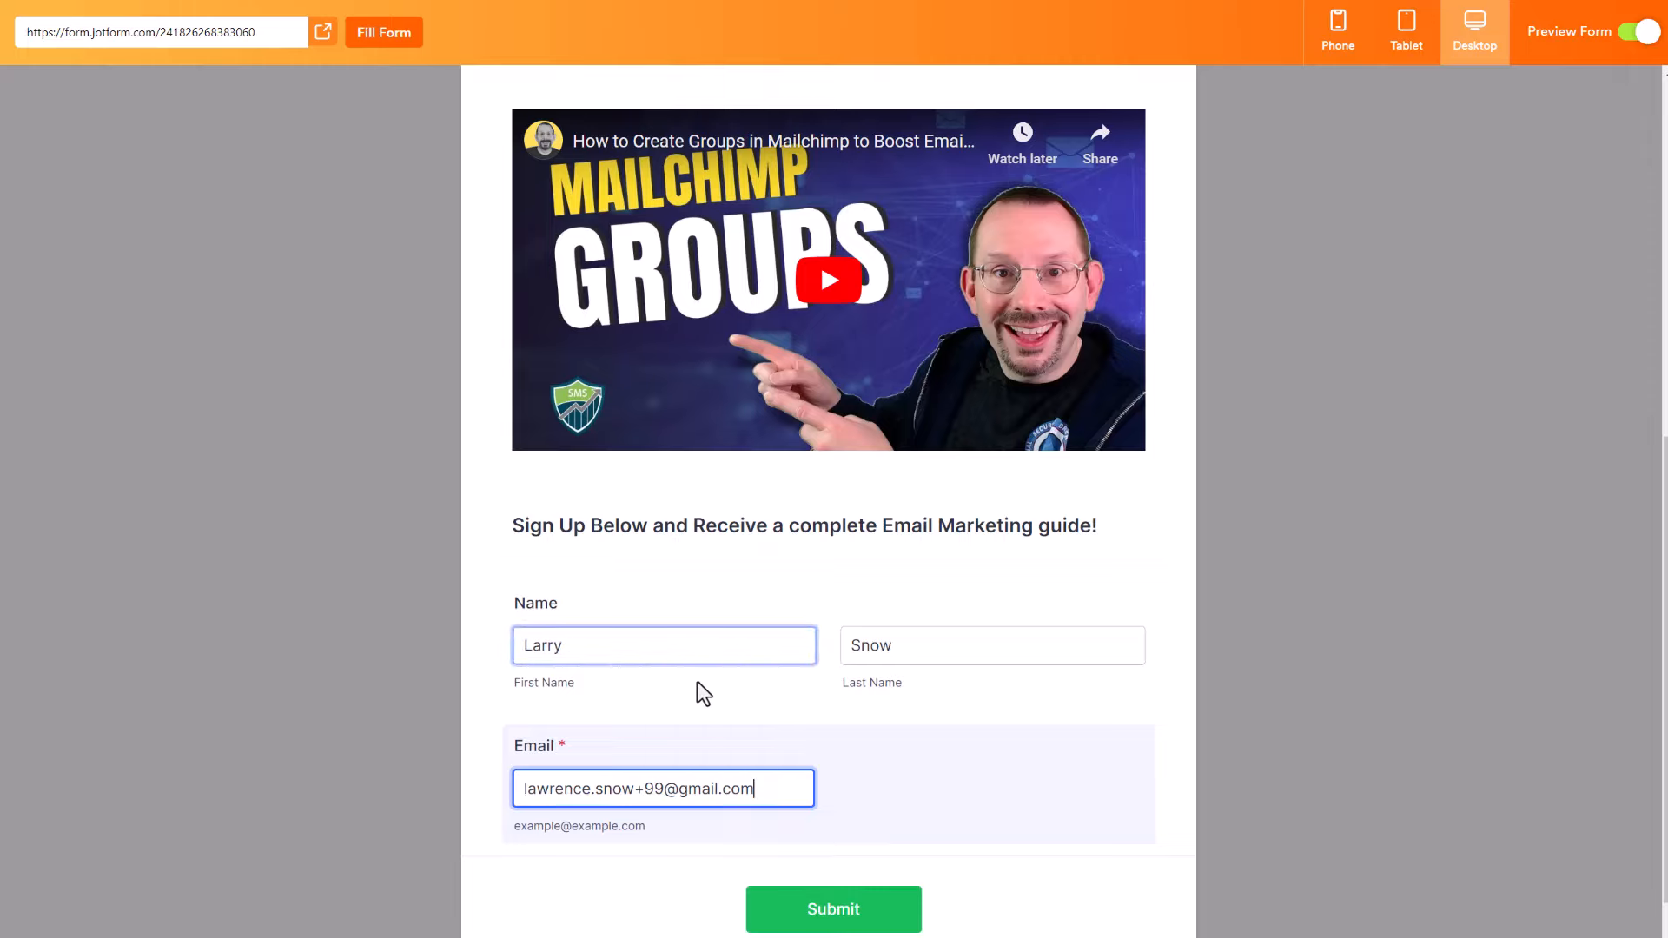
scroll(711, 687, "down", 1)
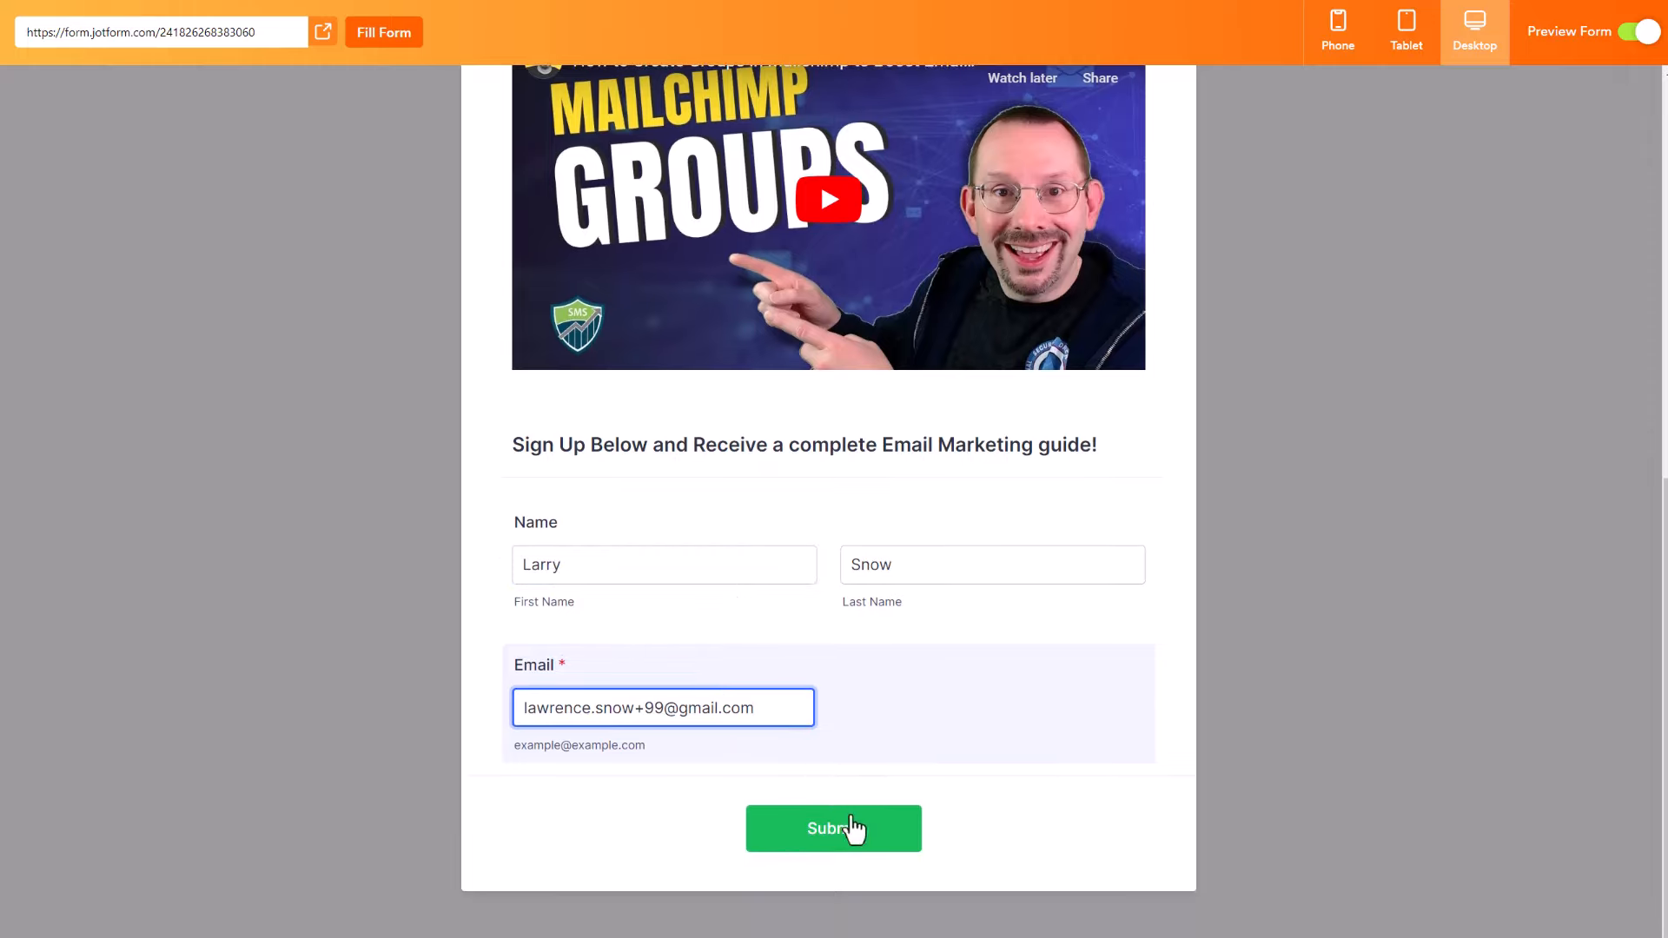